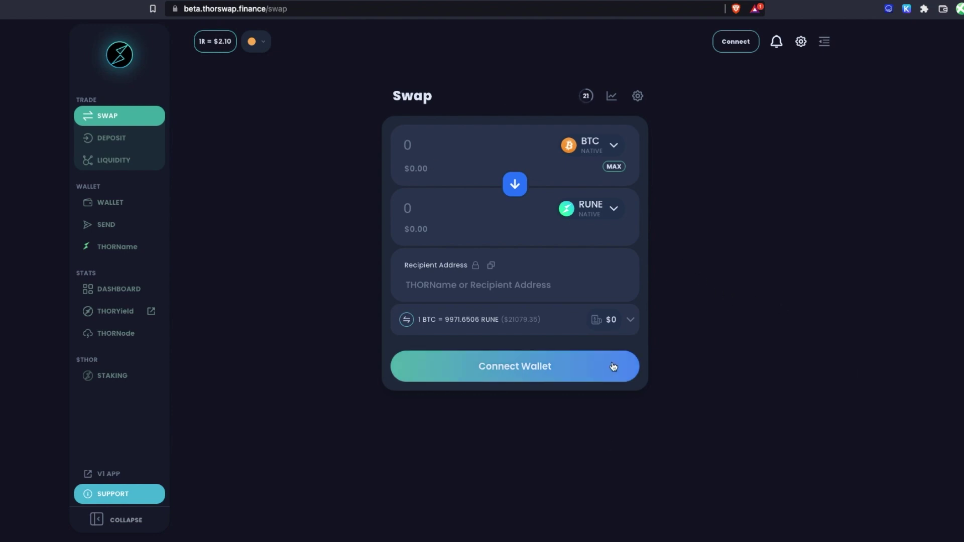
# Connect the XDEFI wallet with all its supported chains, after briefly trying Cosmos alone.
pyautogui.click(737, 43)
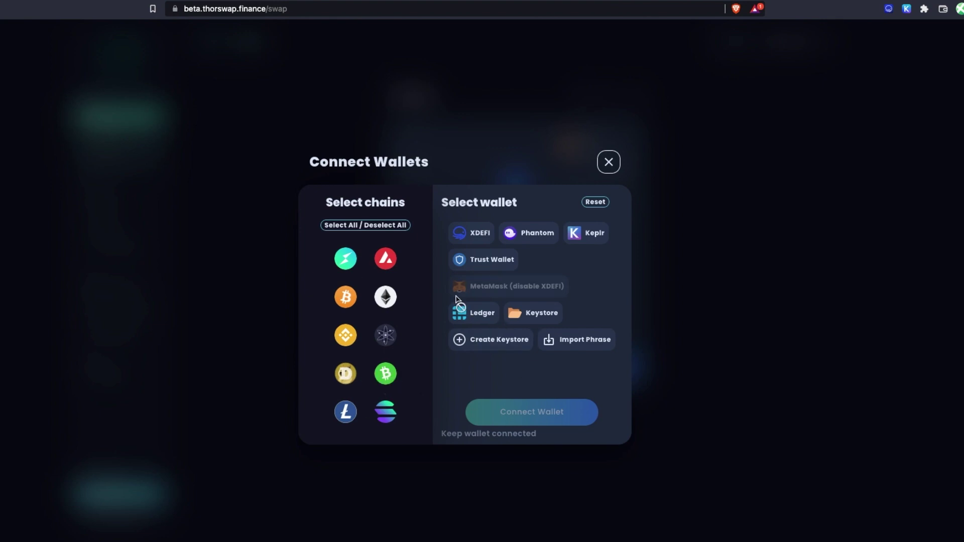
pyautogui.click(467, 235)
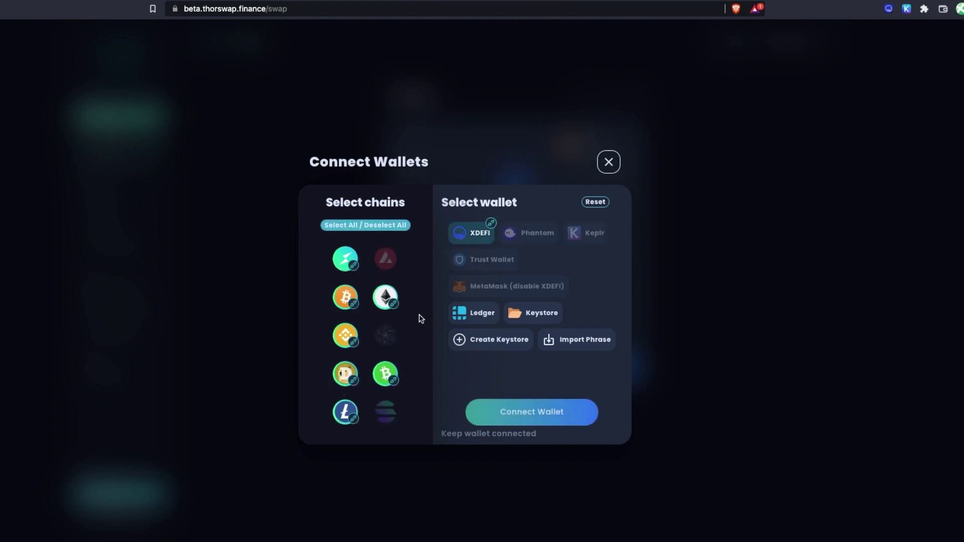
pyautogui.click(596, 203)
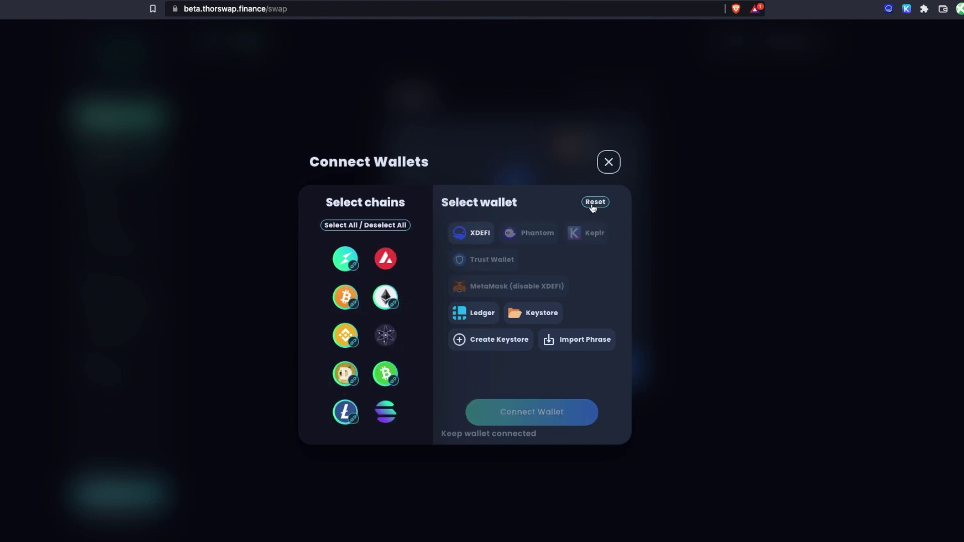
pyautogui.click(381, 331)
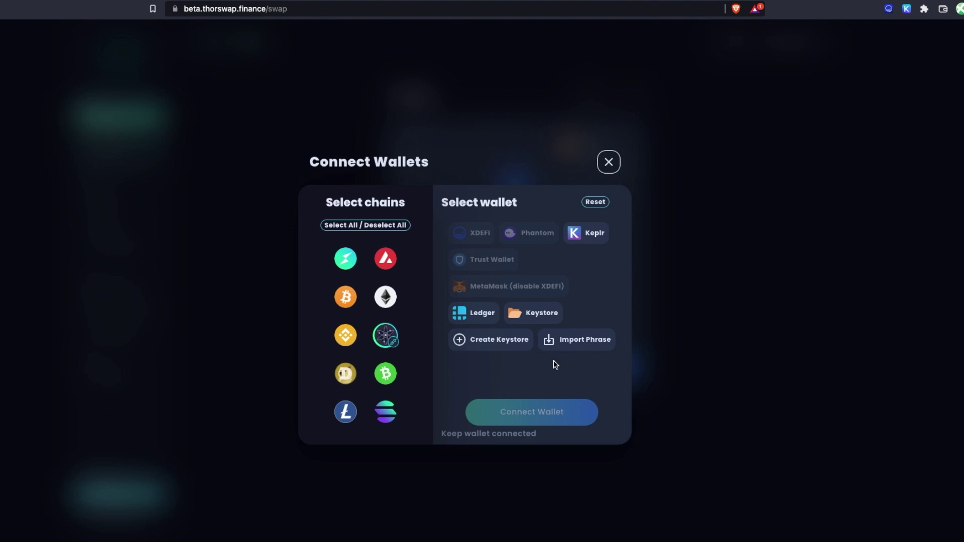
pyautogui.click(594, 202)
pyautogui.click(486, 231)
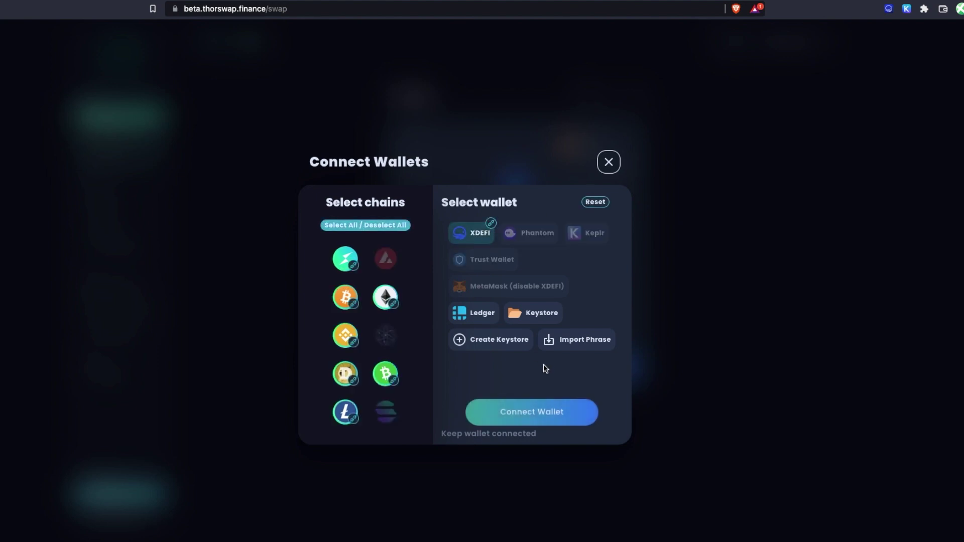
pyautogui.click(552, 411)
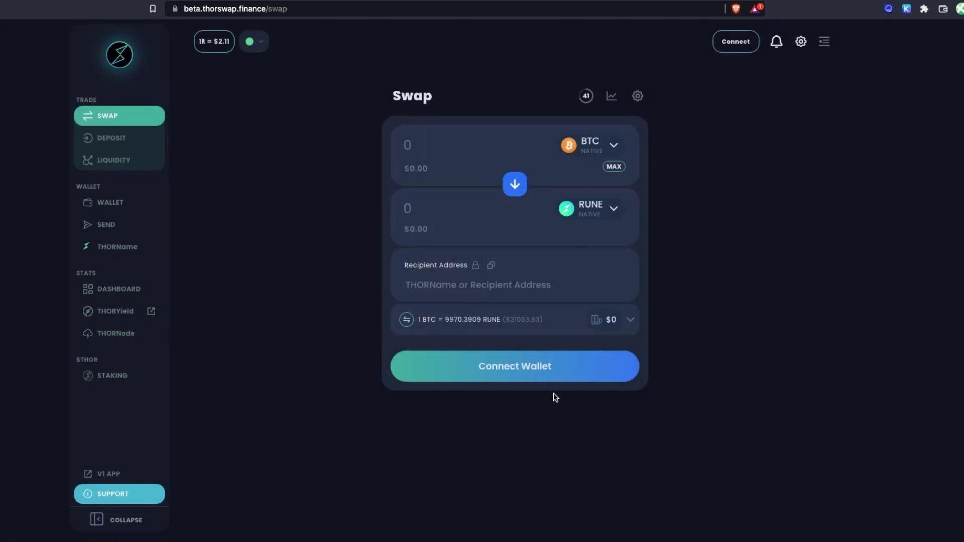
# Review the wallet's per-chain balances, copy the Bitcoin address, and close the panel.
pyautogui.click(734, 41)
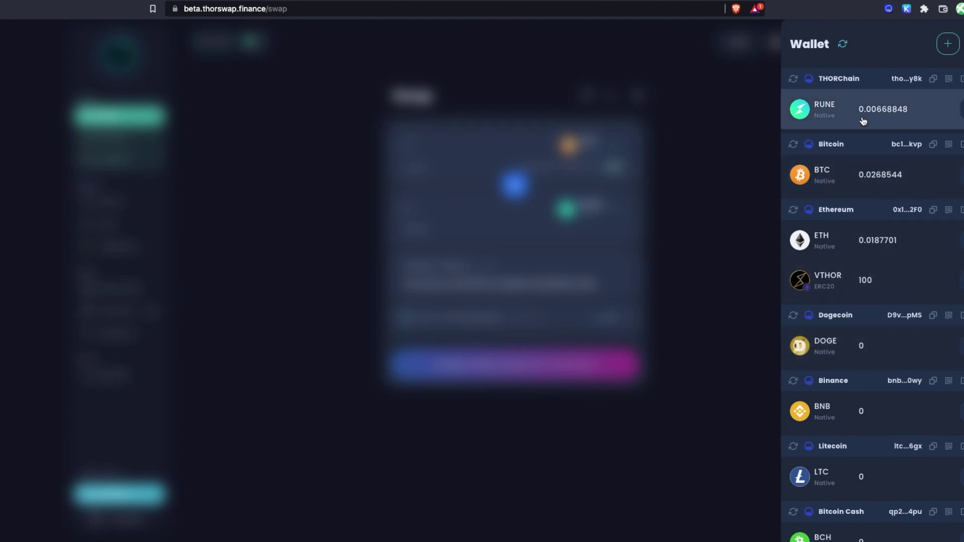
pyautogui.scroll(-1, 880, 311)
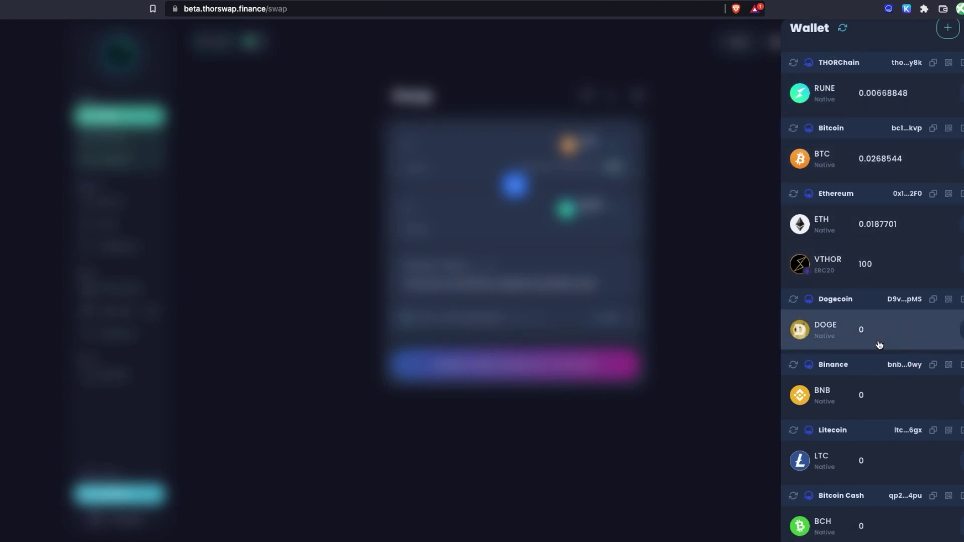
pyautogui.scroll(1, 879, 343)
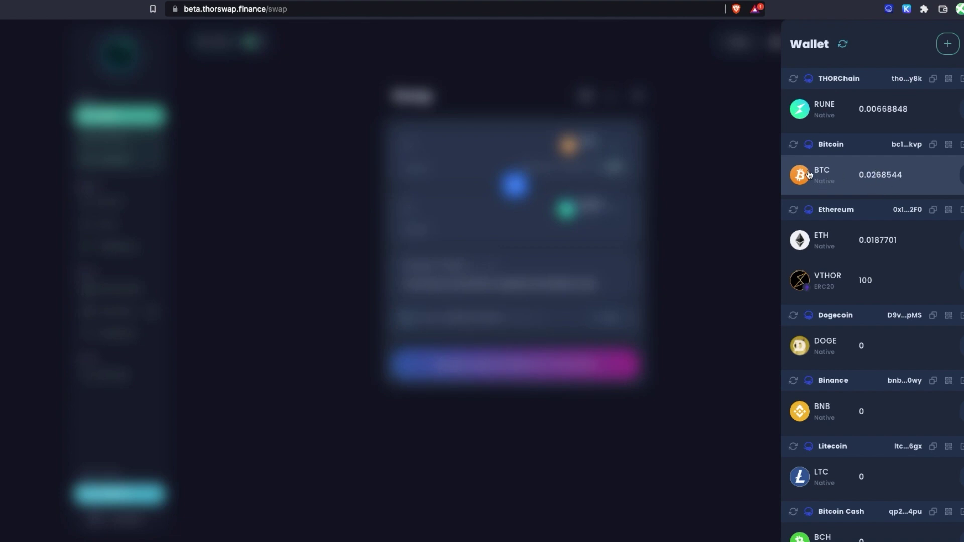
pyautogui.click(893, 151)
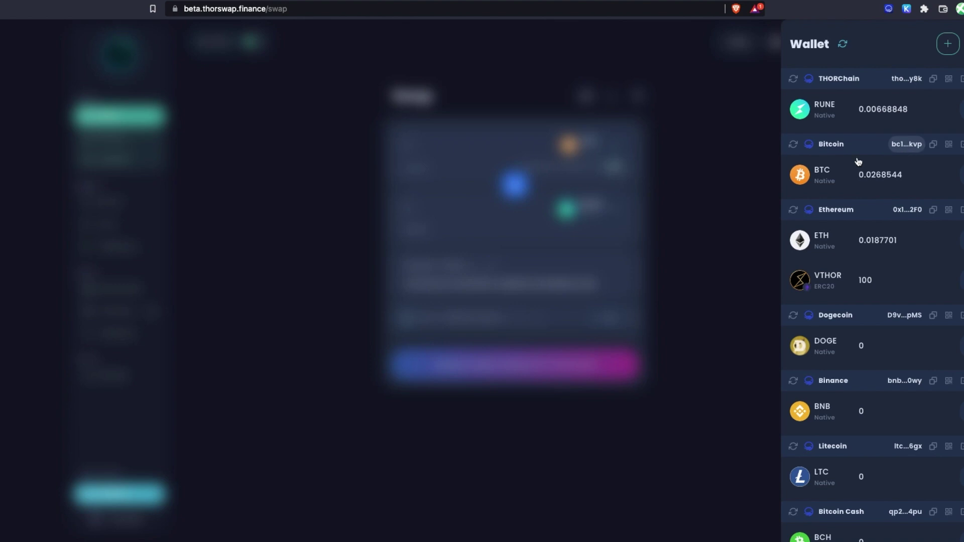
pyautogui.click(695, 195)
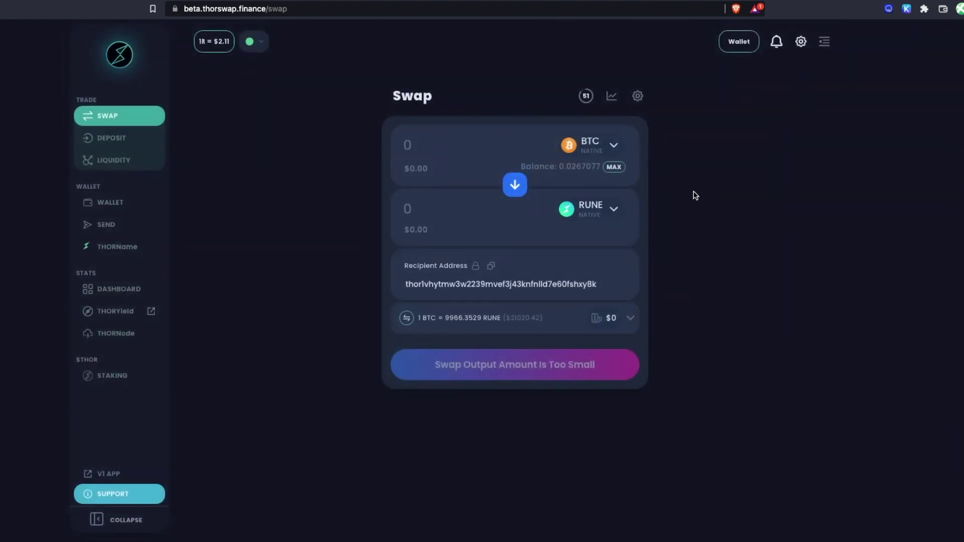
# Keep BTC as payment and browse the receive-token list and Manage Token Lists settings.
pyautogui.click(598, 150)
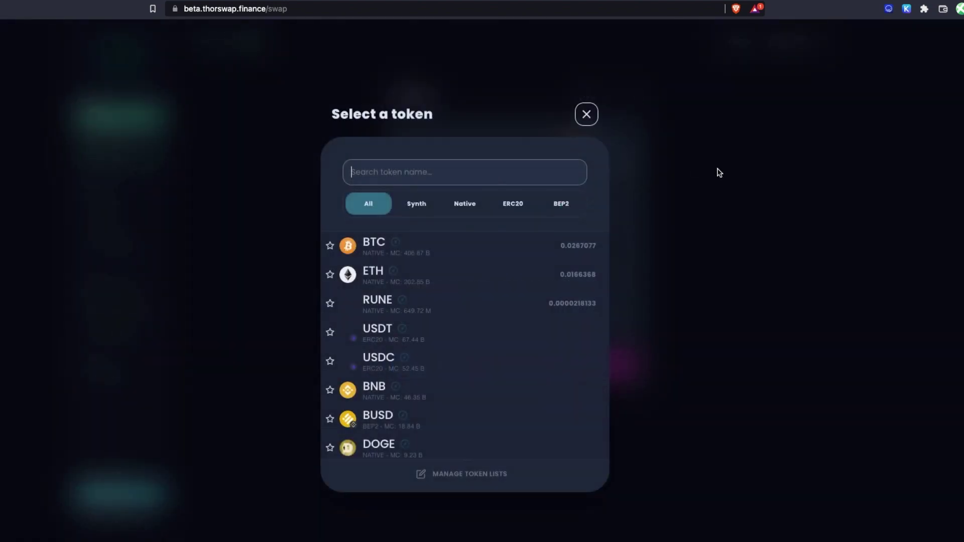
pyautogui.click(718, 172)
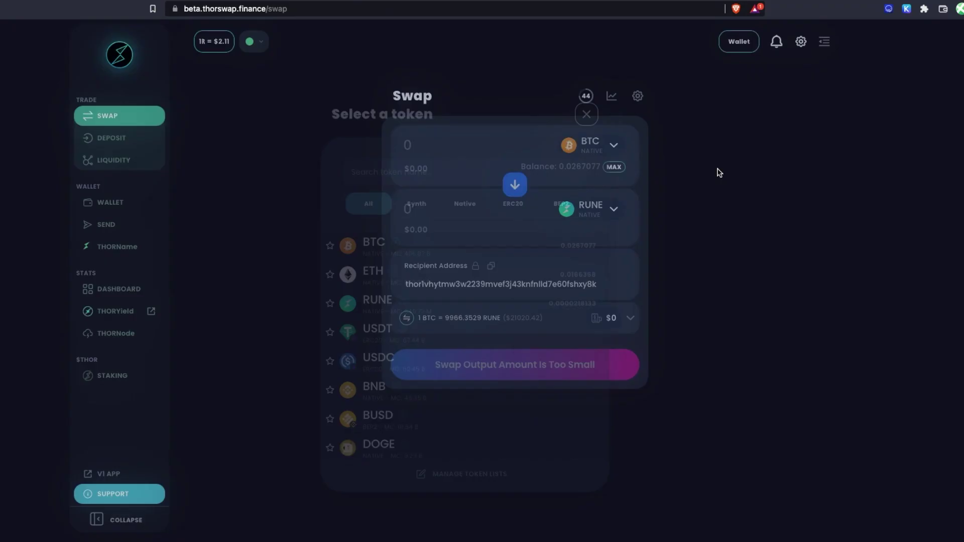
pyautogui.click(597, 214)
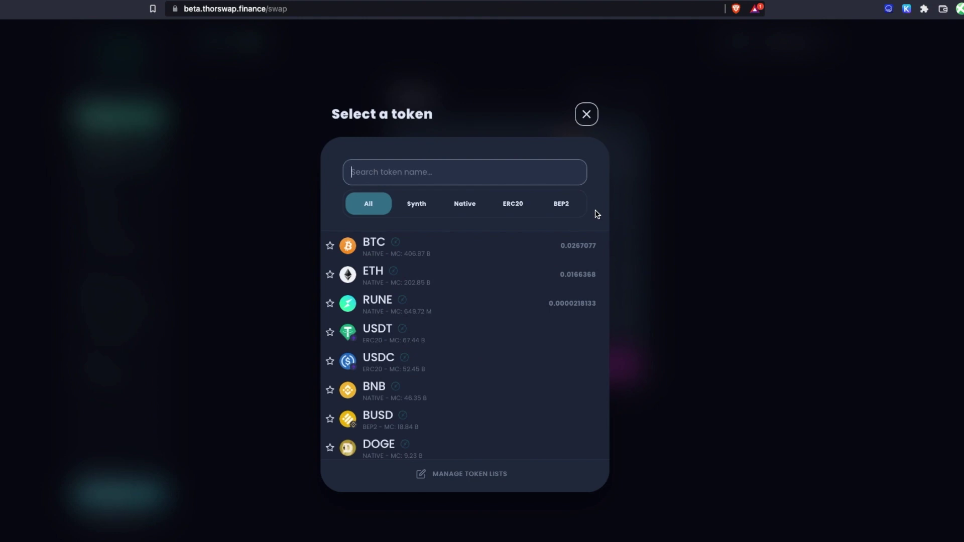
pyautogui.scroll(-5, 532, 396)
pyautogui.scroll(-15, 532, 396)
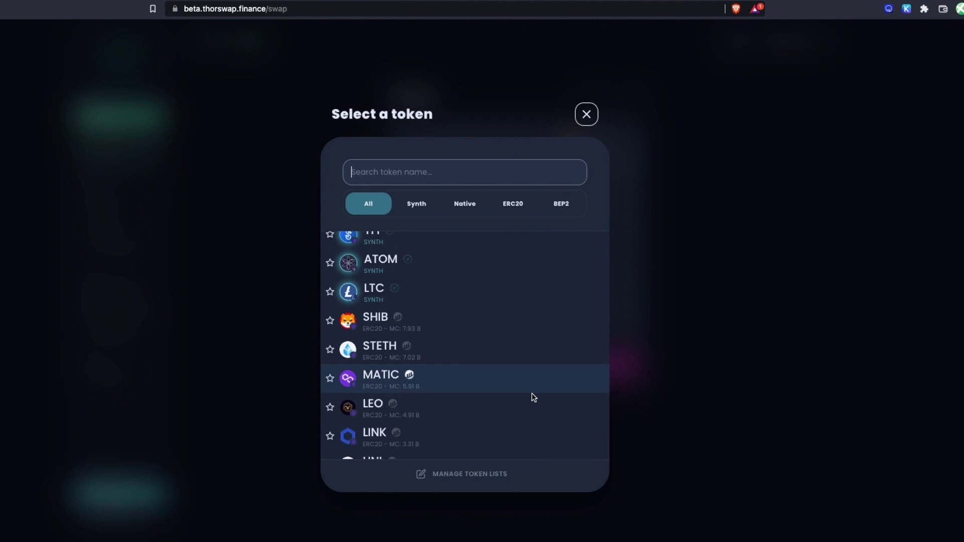
pyautogui.scroll(-3, 532, 396)
pyautogui.scroll(10, 510, 305)
pyautogui.scroll(5, 510, 306)
pyautogui.click(459, 475)
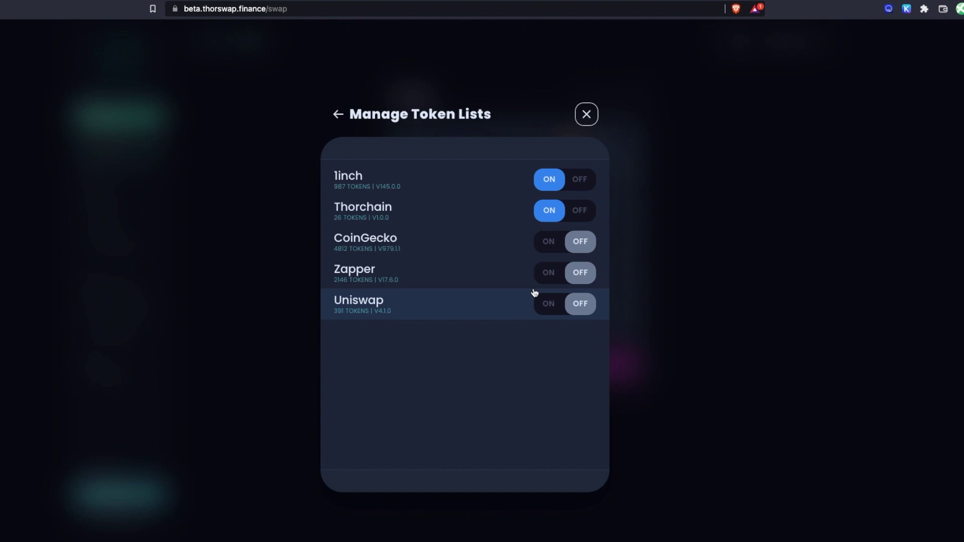
pyautogui.click(338, 116)
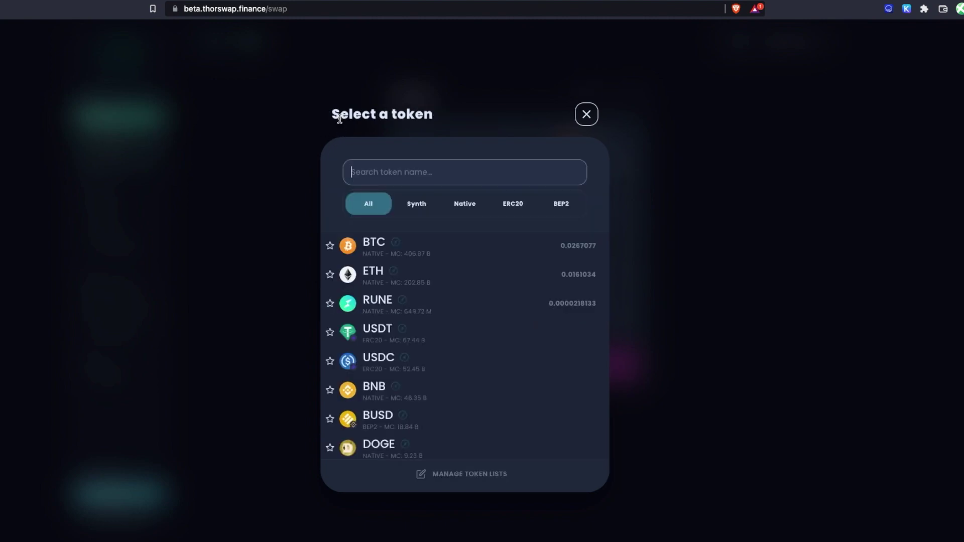
# Search 'crv' and pick CRV (ERC20) as the token to receive.
pyautogui.click(399, 168)
pyautogui.write('crv')
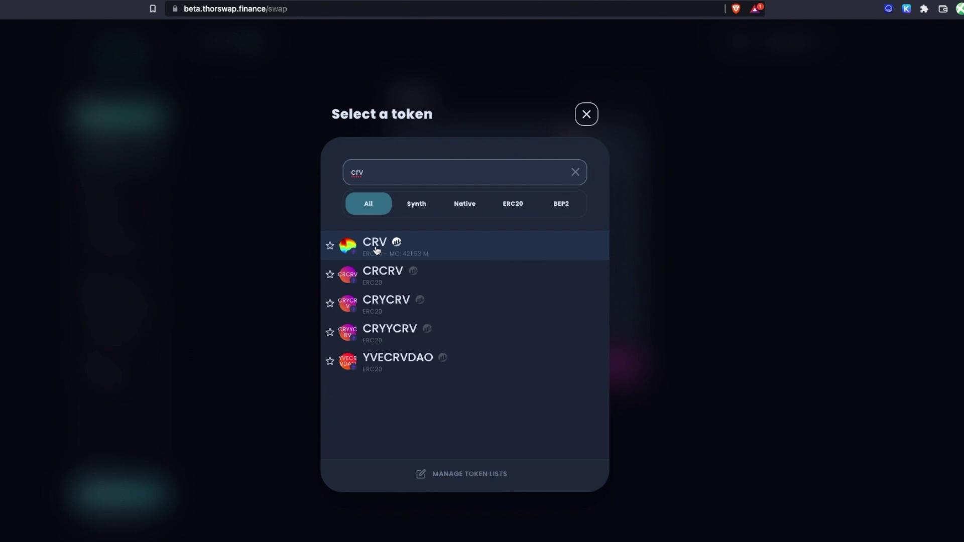
pyautogui.click(377, 251)
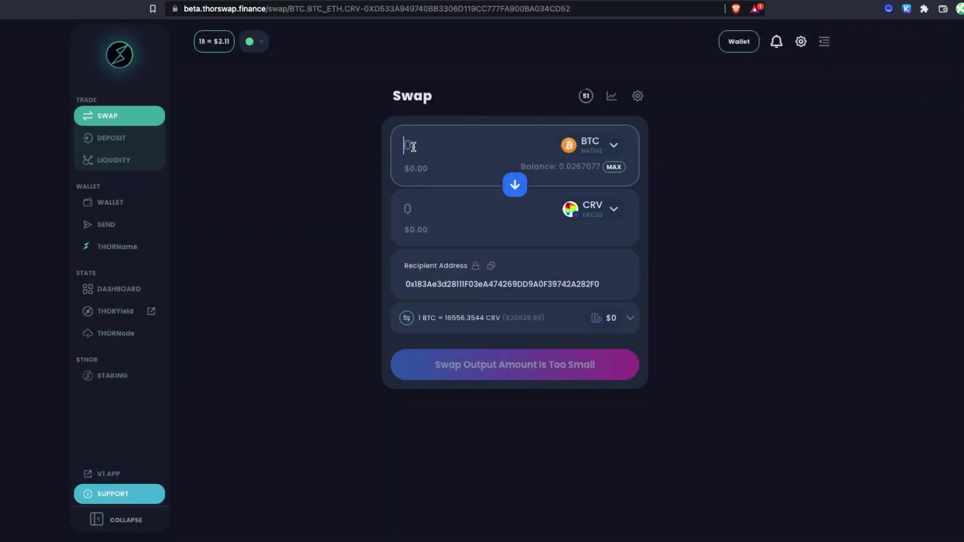
# Enter 0.025 BTC as the amount and expand the quote and fee details.
pyautogui.click(413, 147)
pyautogui.write('0.025')
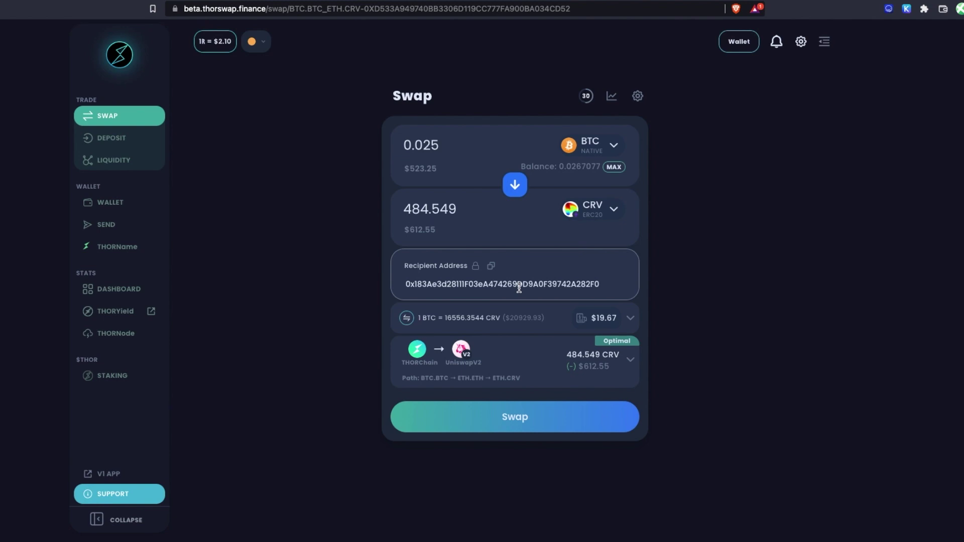
pyautogui.click(630, 318)
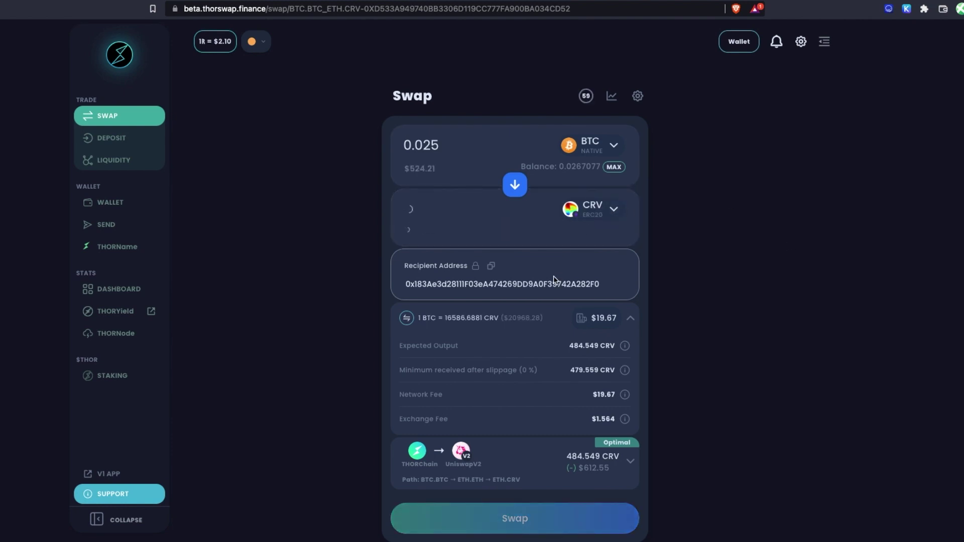
pyautogui.scroll(-1, 554, 276)
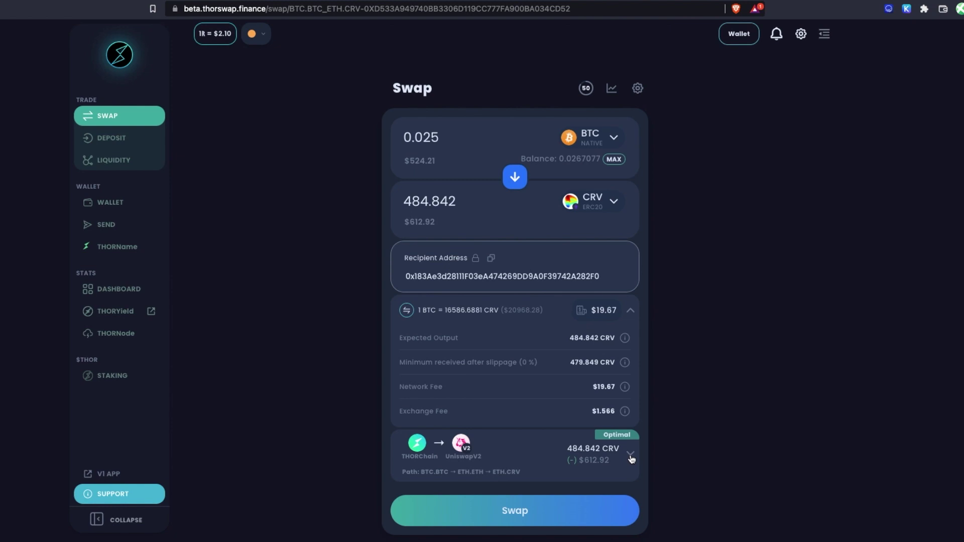
# Compare SushiSwap and UniswapV3 routes, settle on UniswapV2, and bring up the confirmation.
pyautogui.click(630, 454)
pyautogui.scroll(-4, 631, 458)
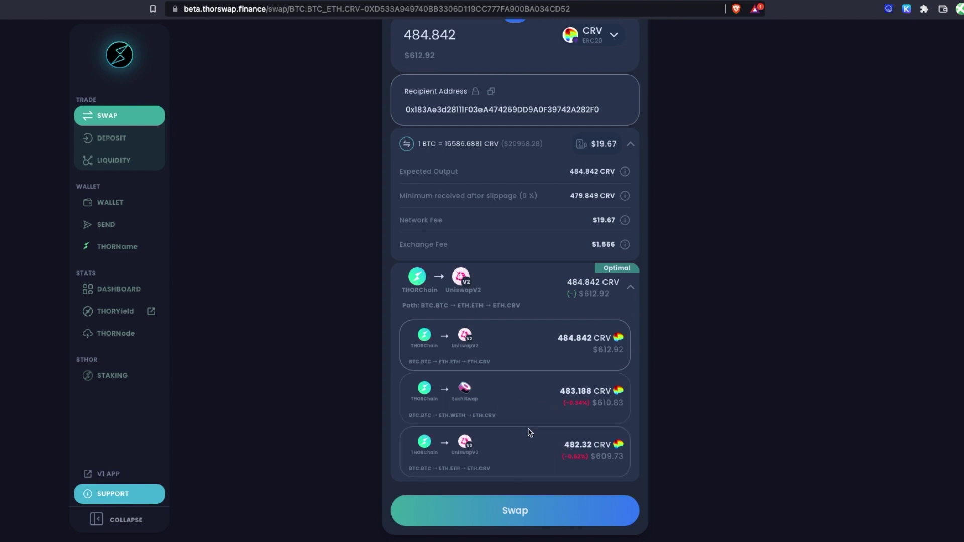
pyautogui.click(537, 402)
pyautogui.click(532, 450)
pyautogui.click(524, 408)
pyautogui.click(490, 346)
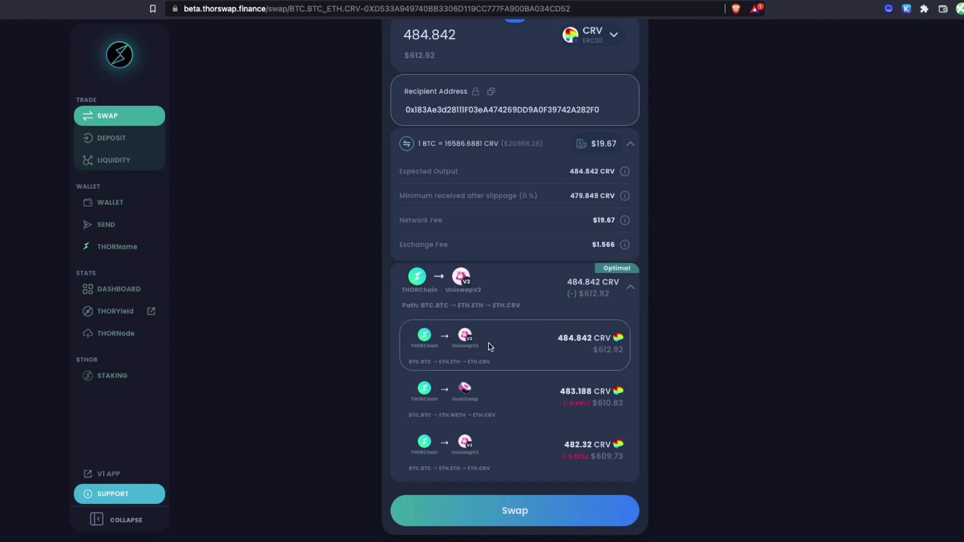
pyautogui.click(545, 521)
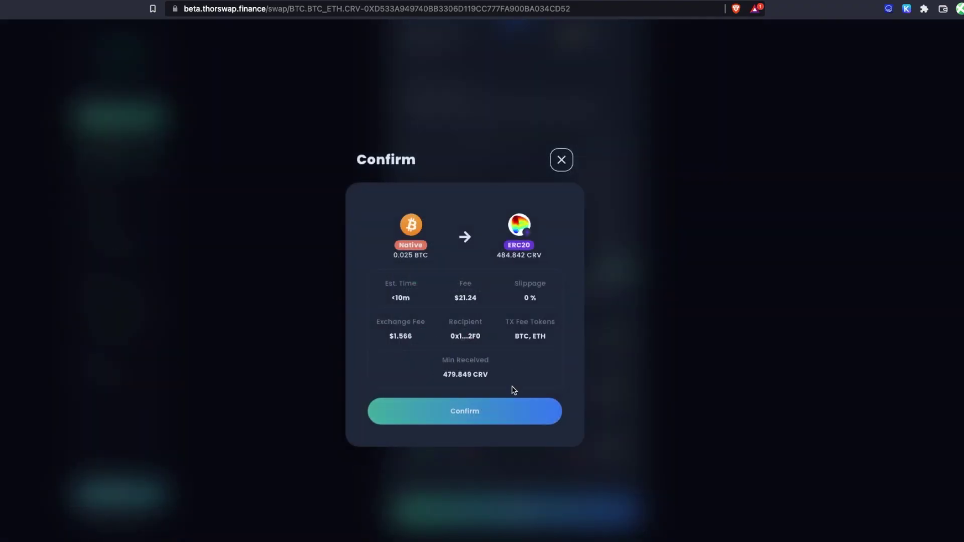
# Confirm the 0.025 BTC to CRV swap and sign it in XDEFI with the wallet password.
pyautogui.click(481, 413)
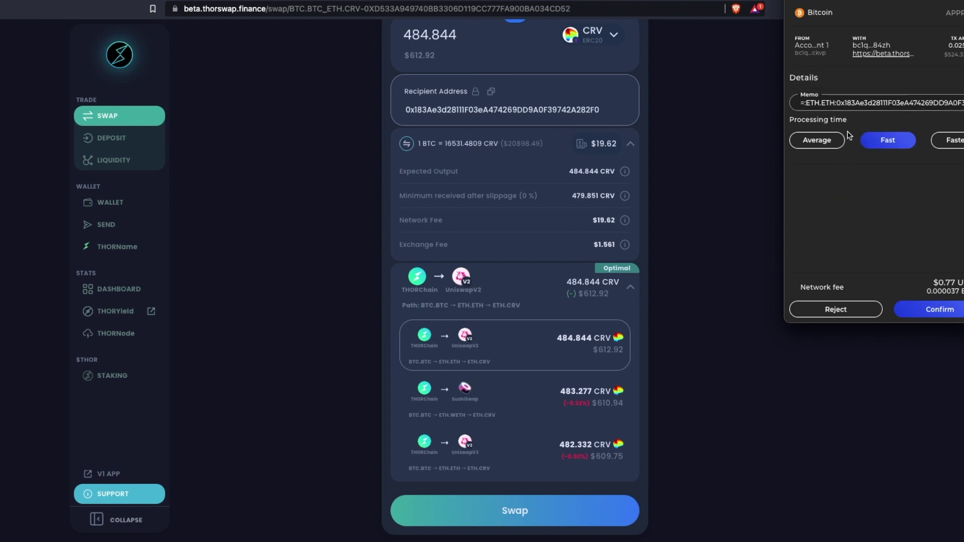
pyautogui.click(946, 310)
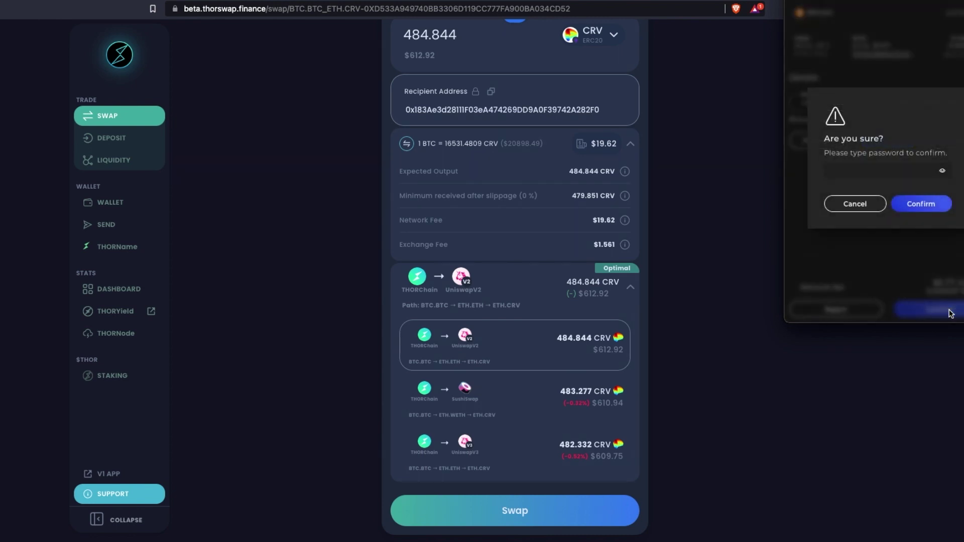
pyautogui.write('**********')
pyautogui.press('Return')
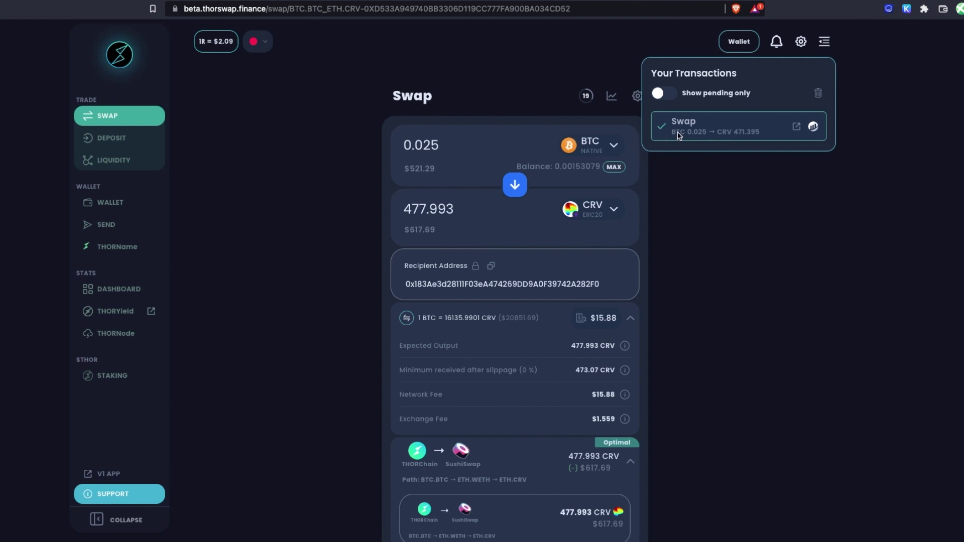
# Check the 471.395 CRV balance in the wallet panel, then reverse the pair to CRV-to-BTC.
pyautogui.click(738, 45)
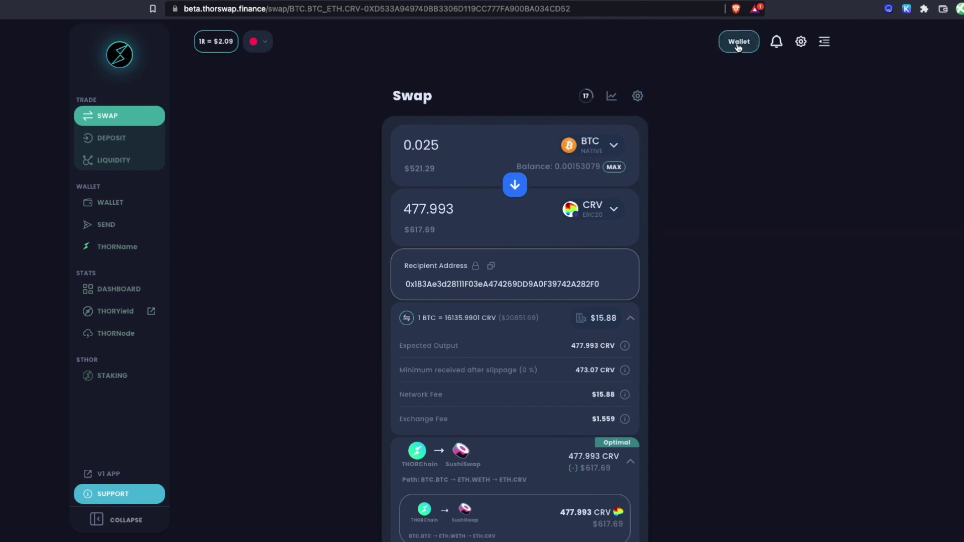
pyautogui.click(738, 45)
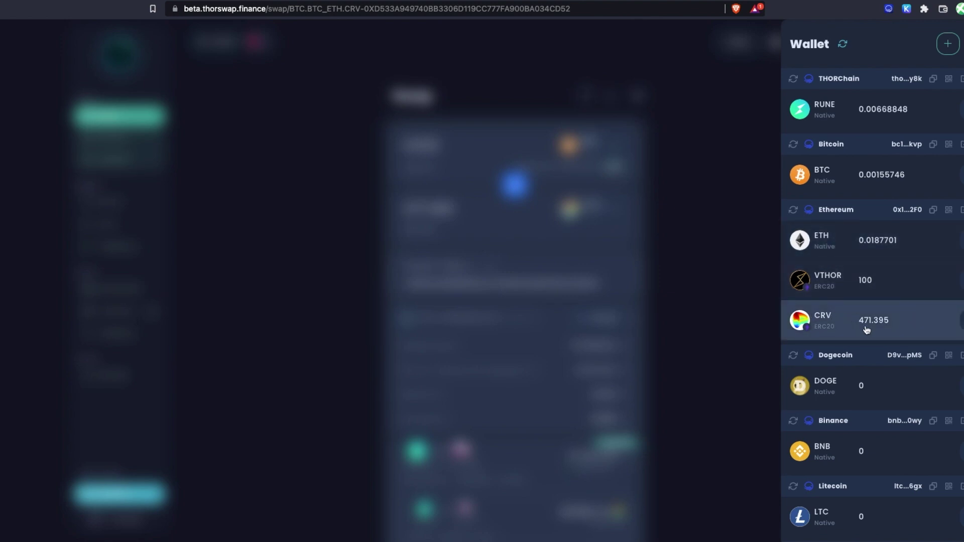
pyautogui.click(697, 270)
pyautogui.scroll(-2, 688, 292)
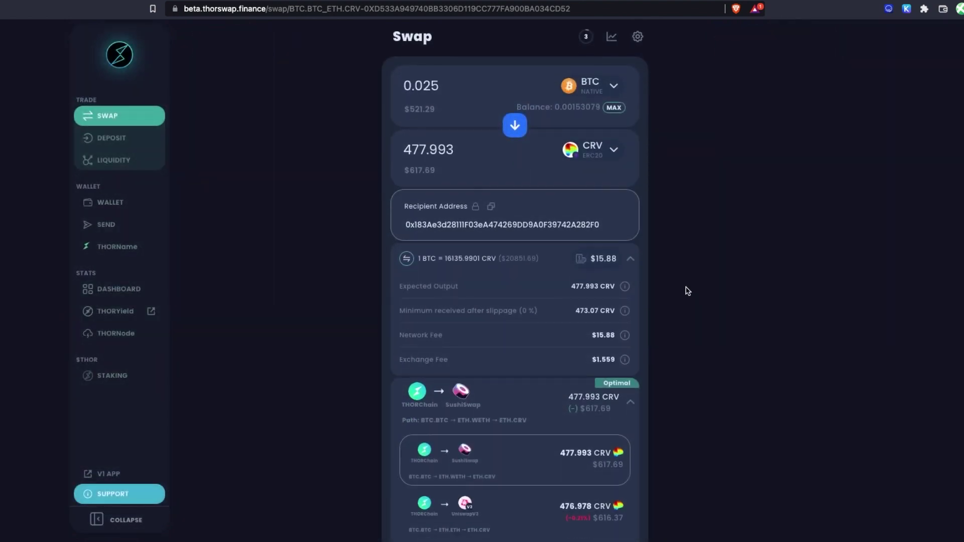
pyautogui.scroll(-1, 685, 290)
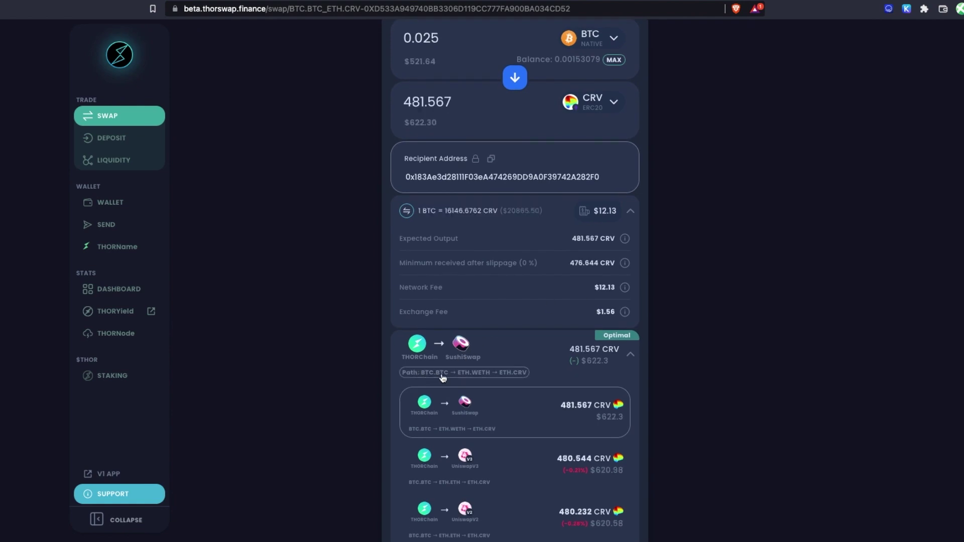
pyautogui.scroll(1, 427, 451)
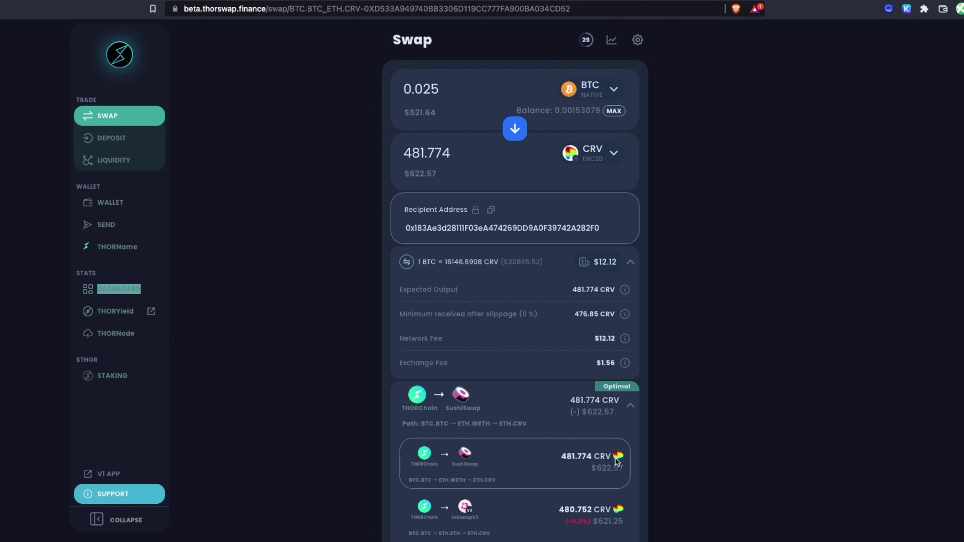
pyautogui.scroll(2, 608, 436)
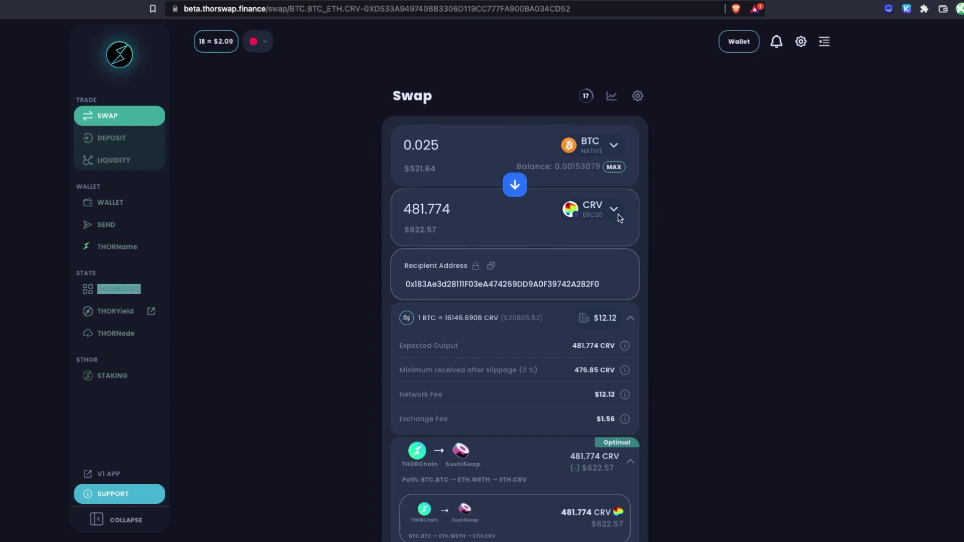
pyautogui.click(516, 190)
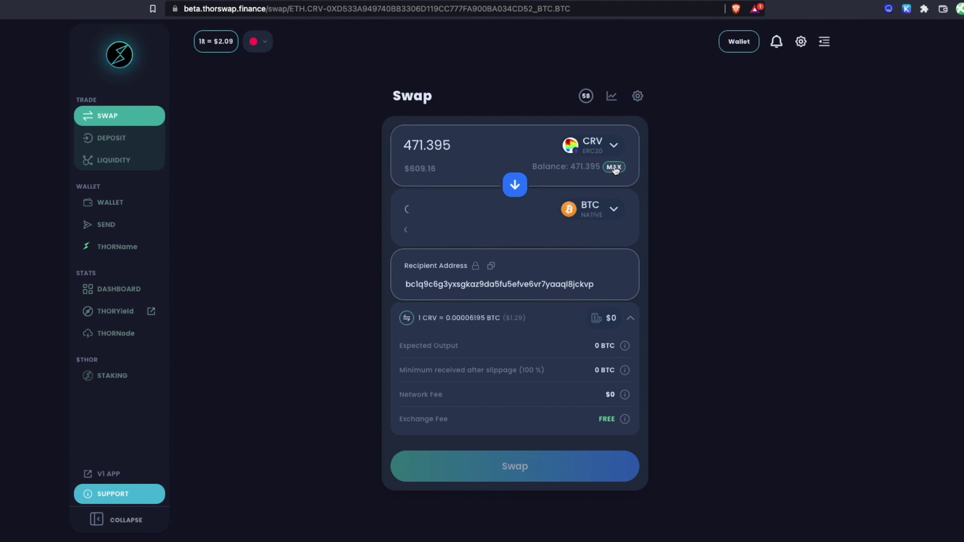
# Search 'ape' and choose APE (ERC20) as the token to receive.
pyautogui.click(611, 208)
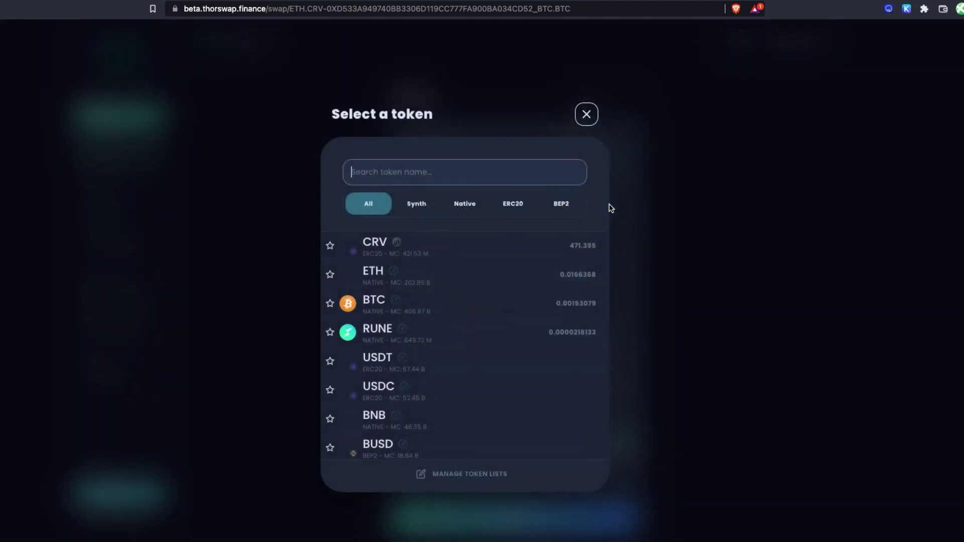
pyautogui.write('ape')
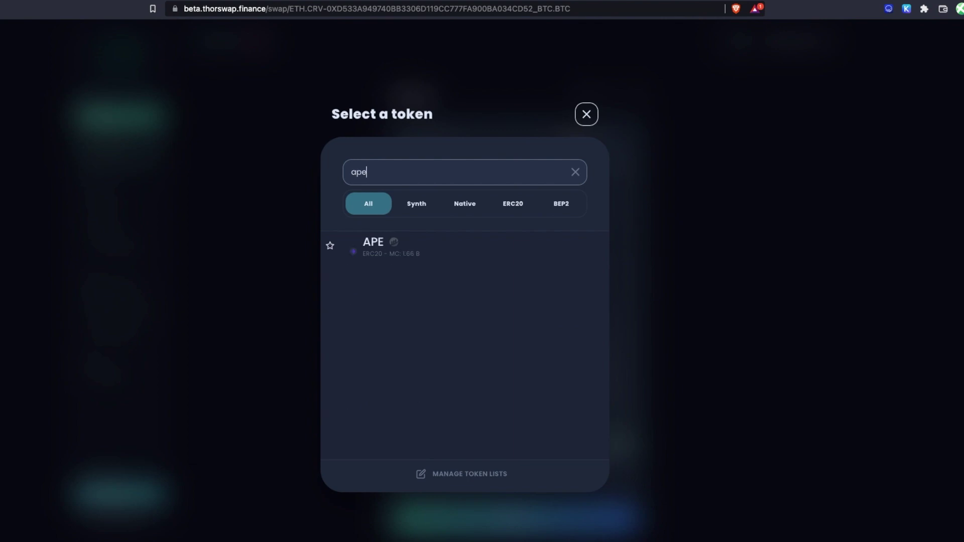
pyautogui.click(376, 248)
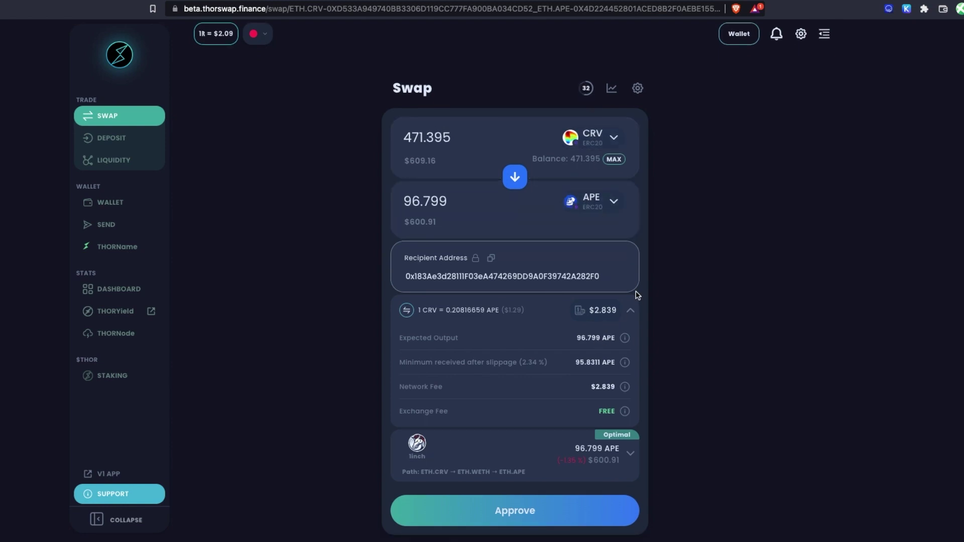
# Expand the fee and minimum-received details and compare all routing quotes, 1inch giving 96.0654 APE.
pyautogui.click(630, 317)
pyautogui.click(631, 319)
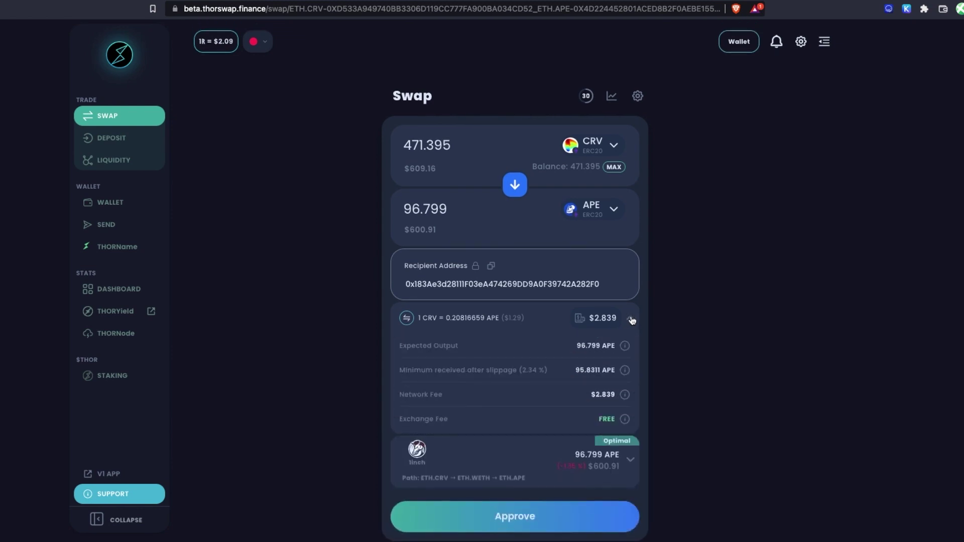
pyautogui.scroll(-1, 624, 402)
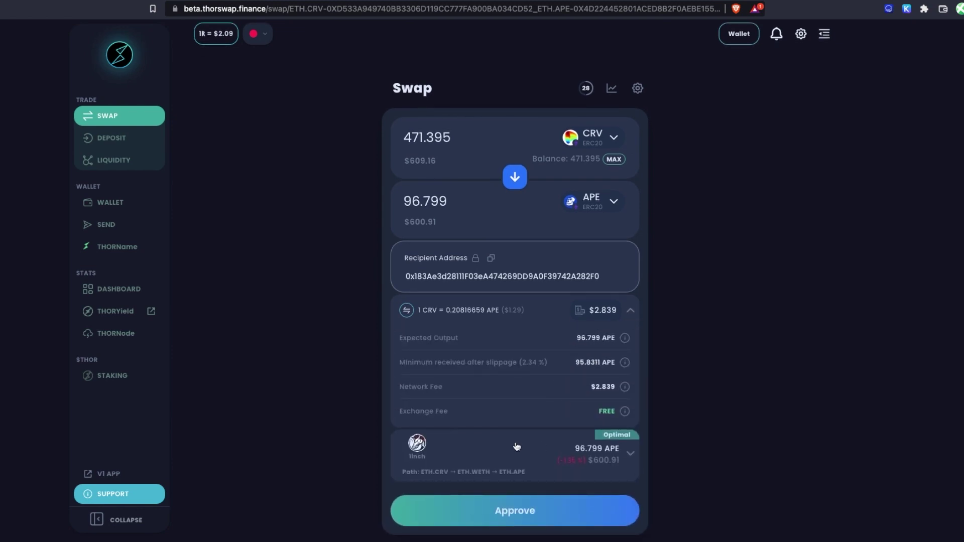
pyautogui.click(630, 455)
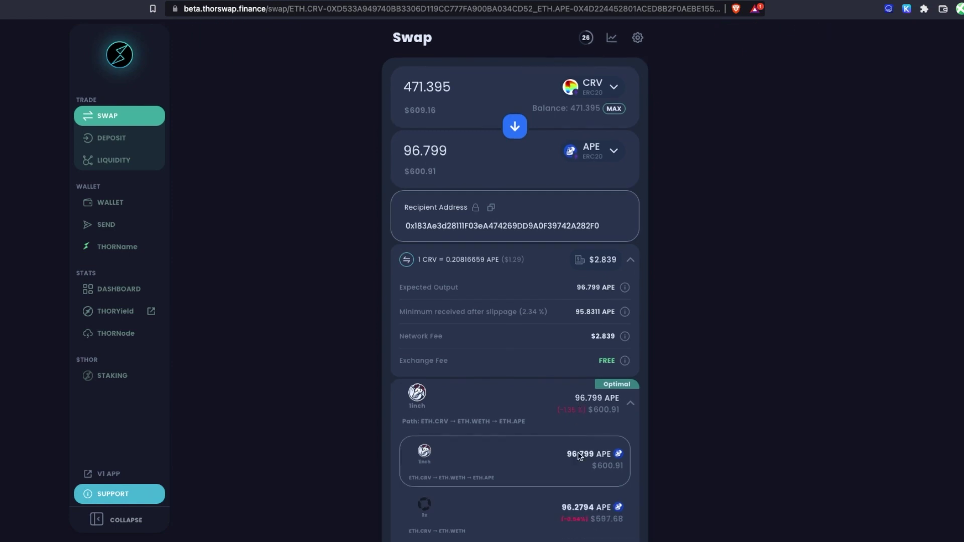
pyautogui.scroll(-5, 602, 455)
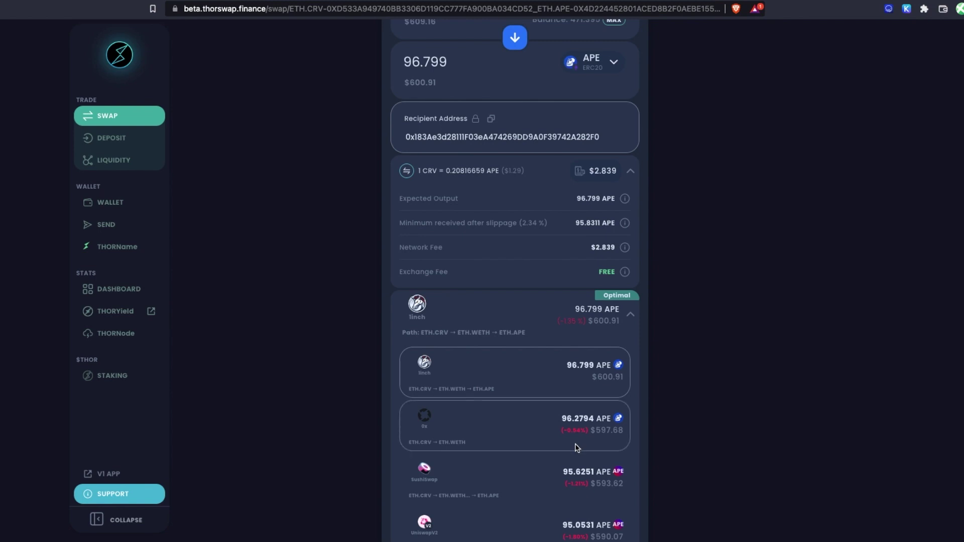
pyautogui.scroll(-1, 575, 447)
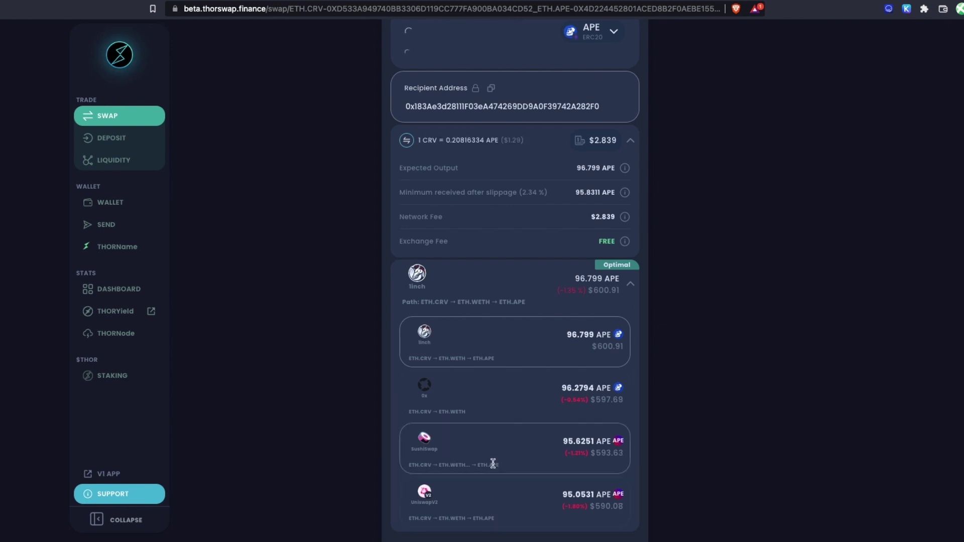
pyautogui.scroll(1, 492, 462)
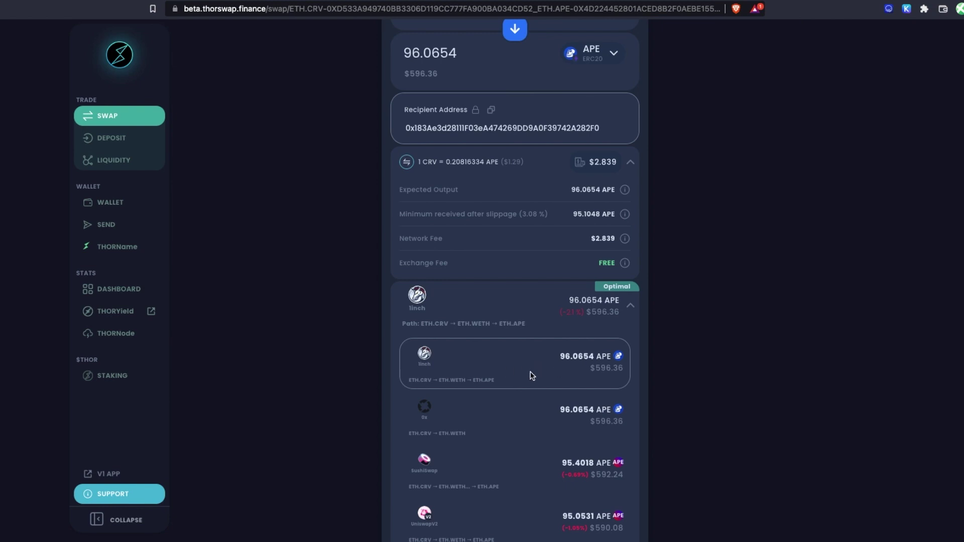
pyautogui.scroll(-2, 532, 376)
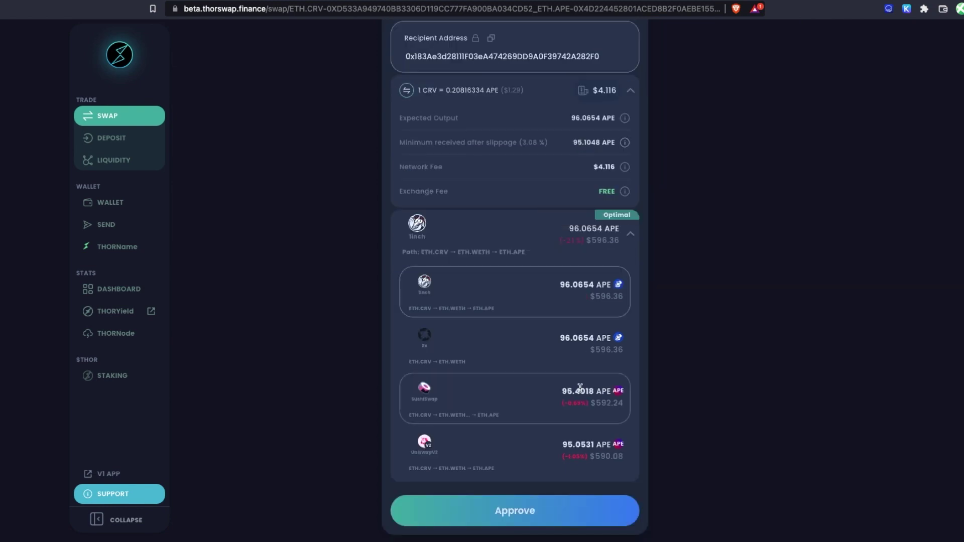
# Approve spending 471.395 CRV and sign the approval in the wallet.
pyautogui.click(552, 519)
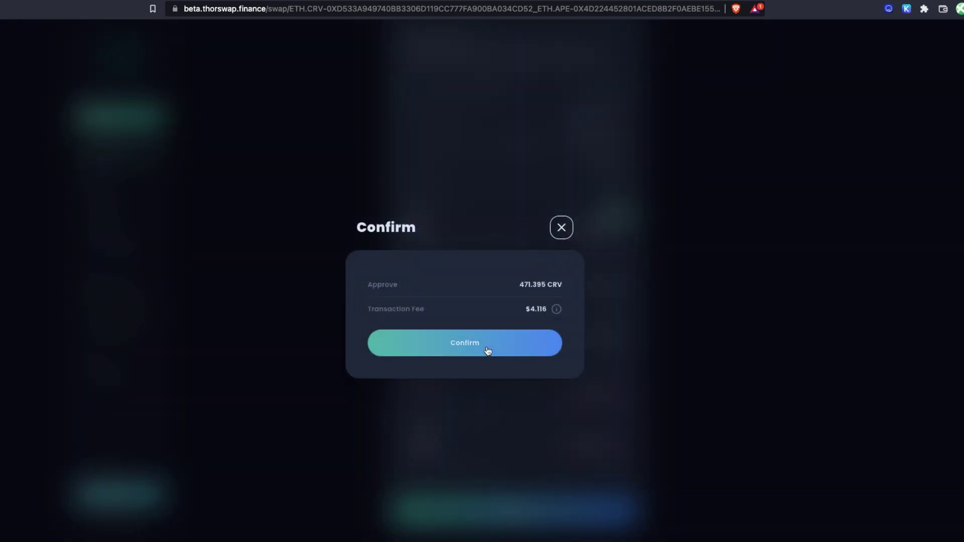
pyautogui.click(456, 344)
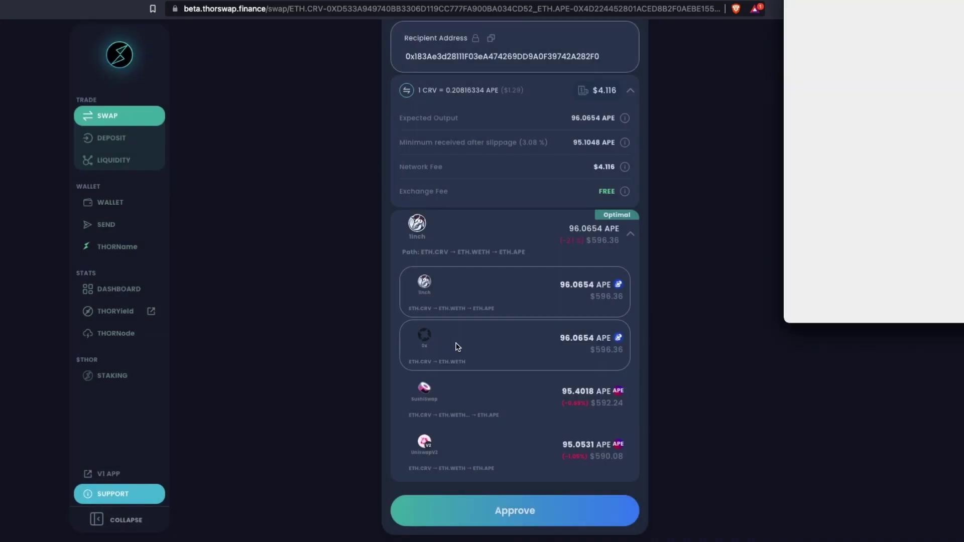
pyautogui.click(949, 310)
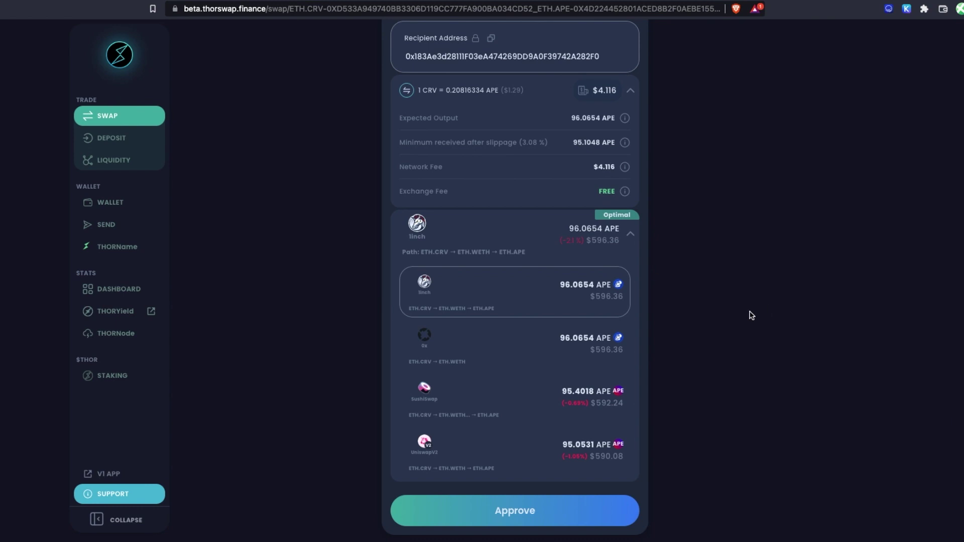
pyautogui.scroll(-1, 536, 442)
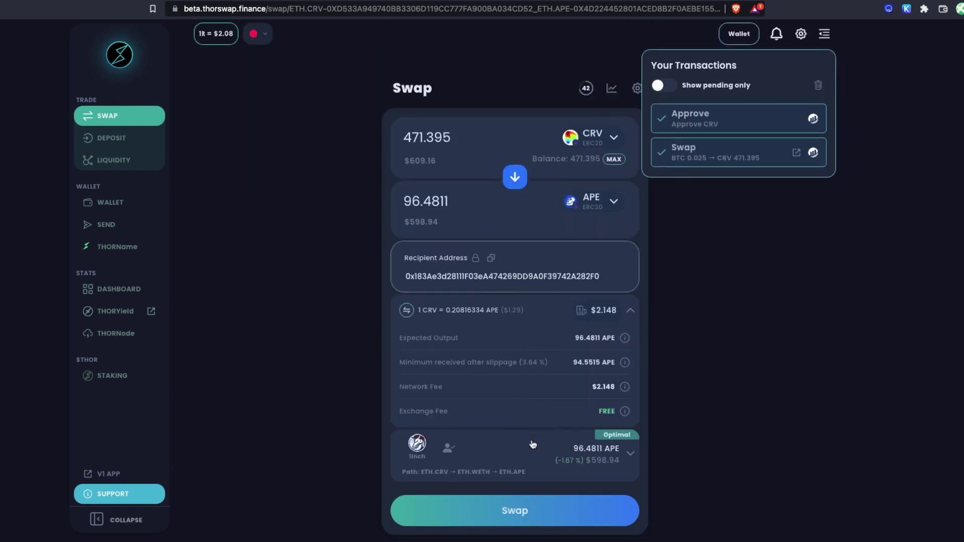
# Swap the 471.395 CRV for APE, confirming in the dialog, then view wallet balances.
pyautogui.click(529, 517)
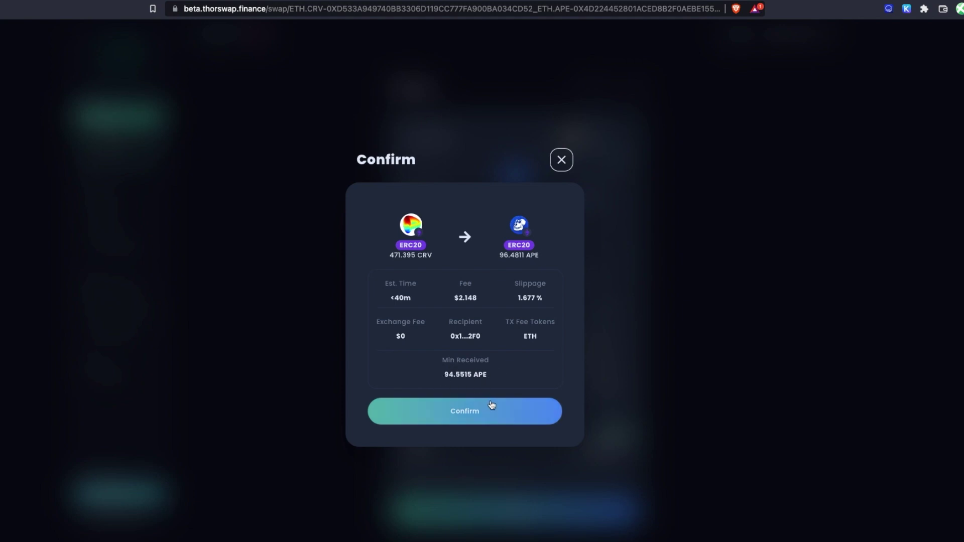
pyautogui.click(474, 420)
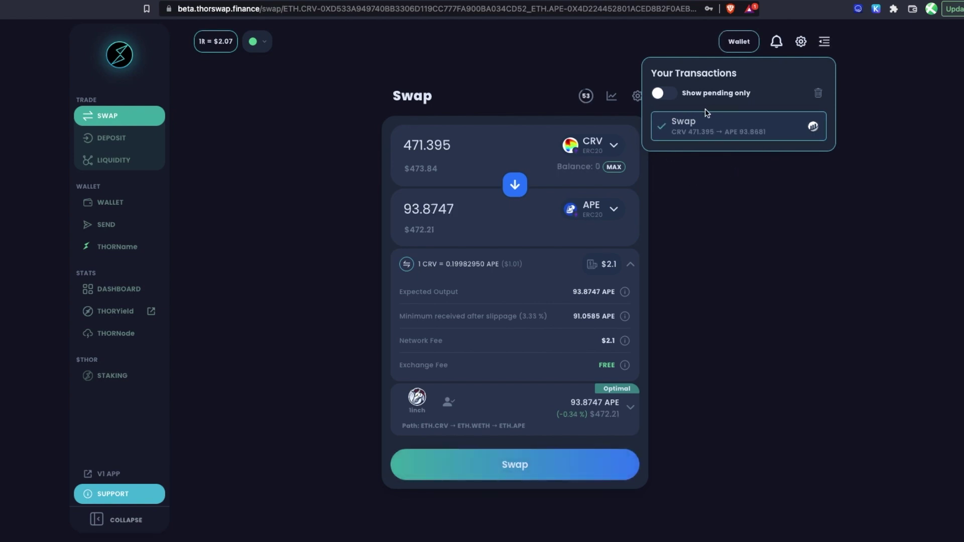
pyautogui.click(734, 47)
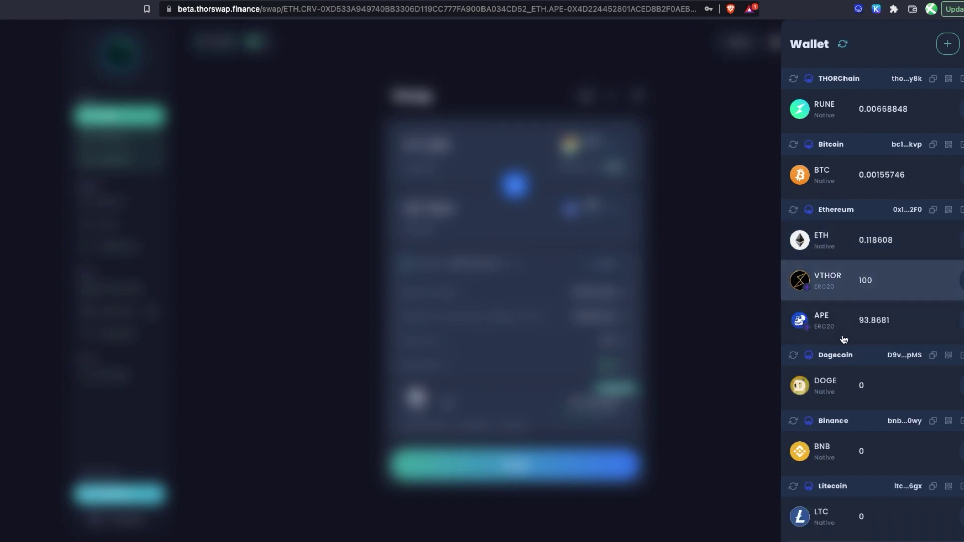
# Close the balances drawer showing 93.8681 APE and return to the Swap page.
pyautogui.click(713, 270)
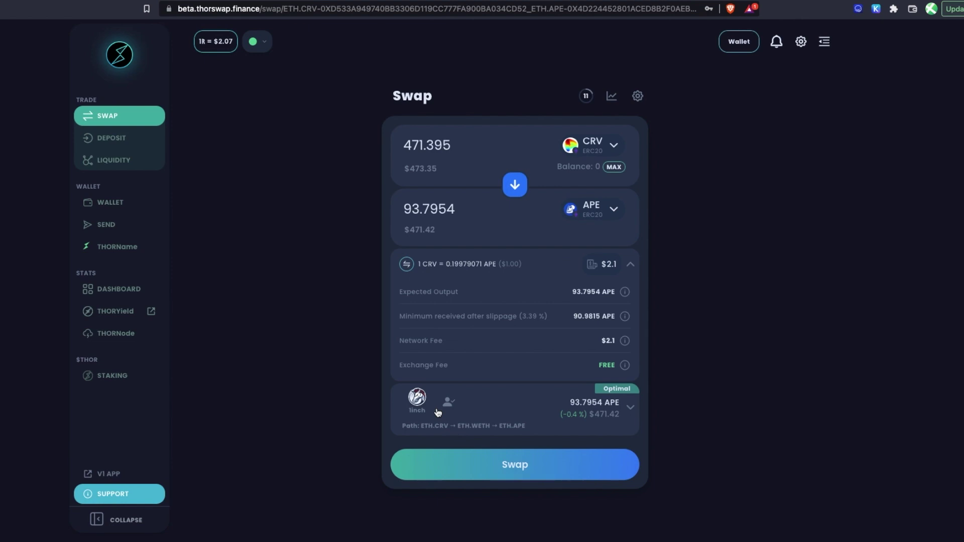
# Reverse the swap and pick native RUNE as output for 93.7954 APE, quoting 223.033 RUNE.
pyautogui.click(515, 185)
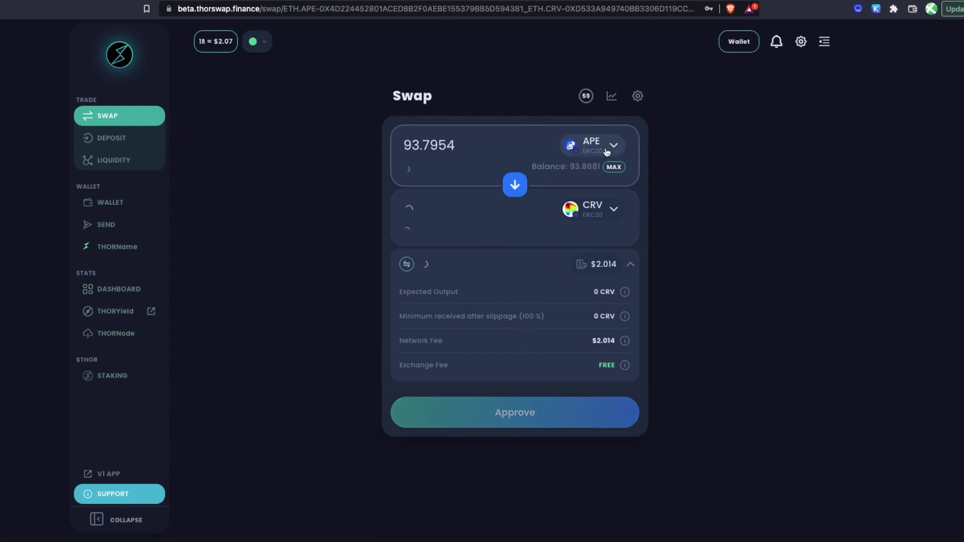
pyautogui.click(603, 216)
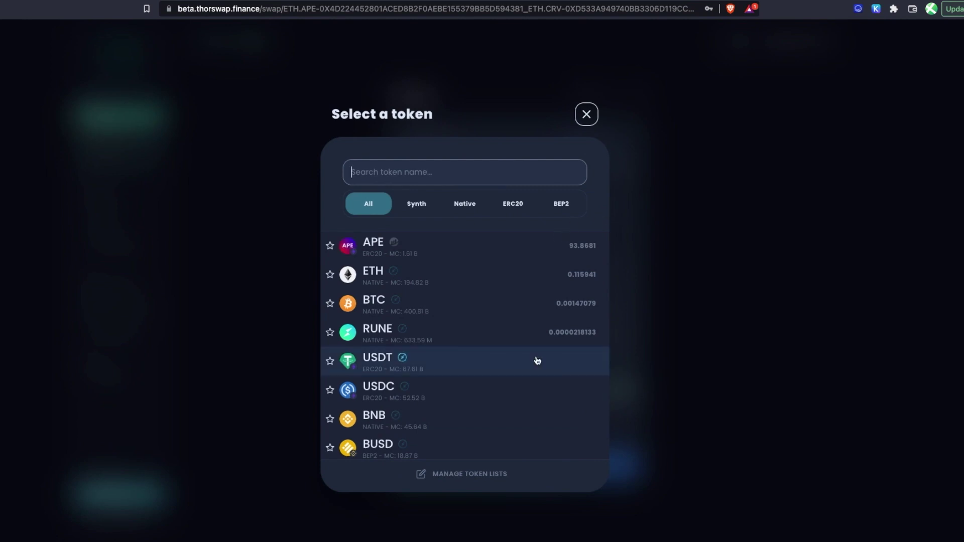
pyautogui.click(466, 211)
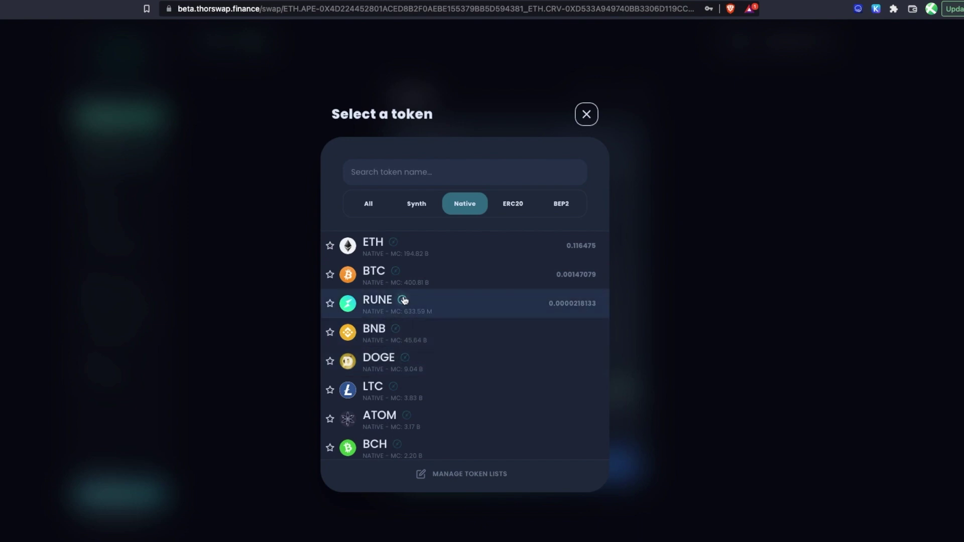
pyautogui.click(380, 300)
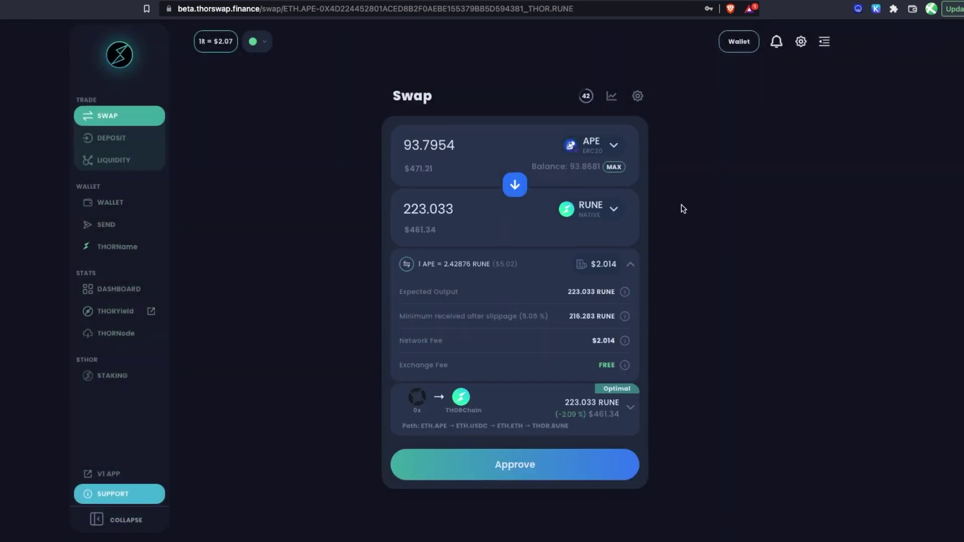
pyautogui.click(630, 268)
# List alternative routes: 0x best at 223.033 RUNE, 1inch and UniswapV3 at 221.694.
pyautogui.click(630, 270)
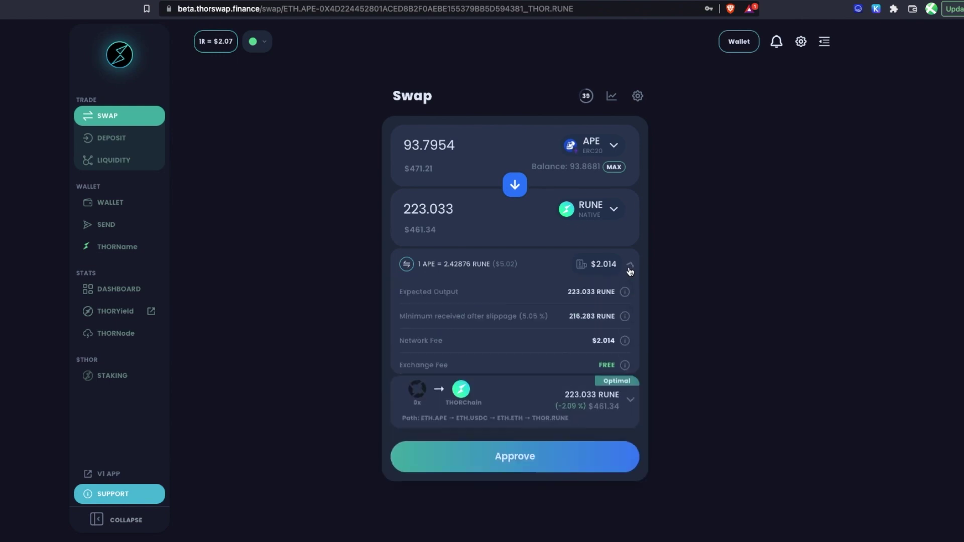
pyautogui.click(628, 409)
pyautogui.scroll(-3, 500, 393)
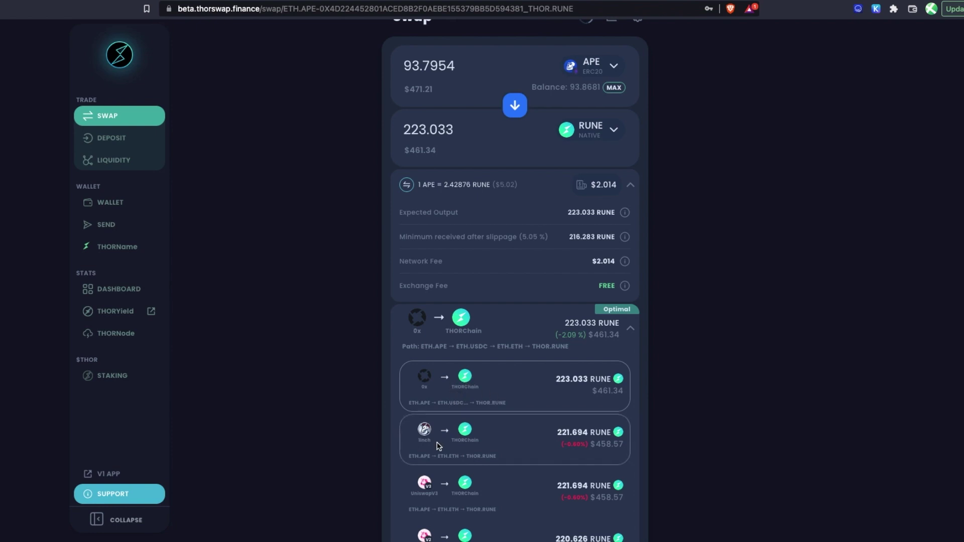
pyautogui.scroll(-3, 436, 444)
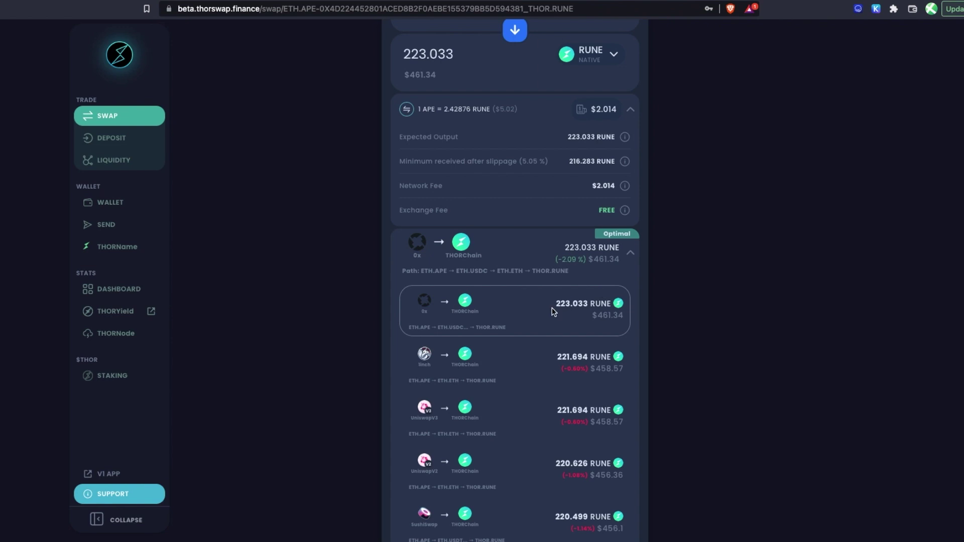
pyautogui.scroll(-3, 553, 312)
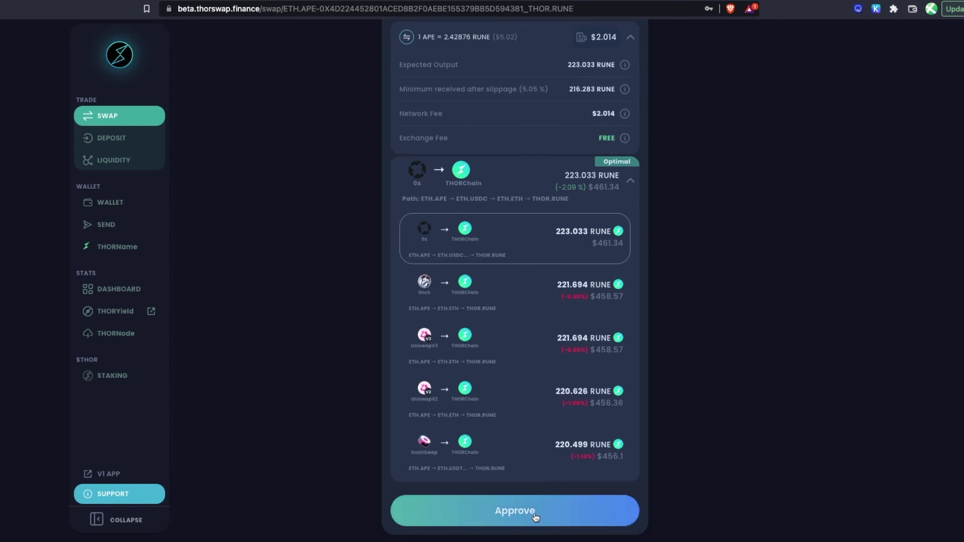
# Approve spending 93.7954 APE, confirming it in both the dialog and the wallet.
pyautogui.click(536, 517)
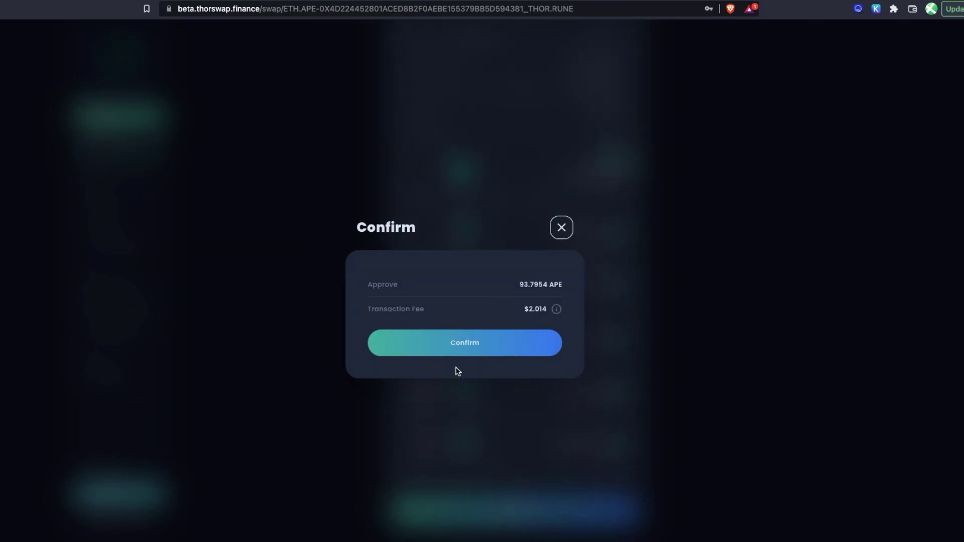
pyautogui.click(499, 348)
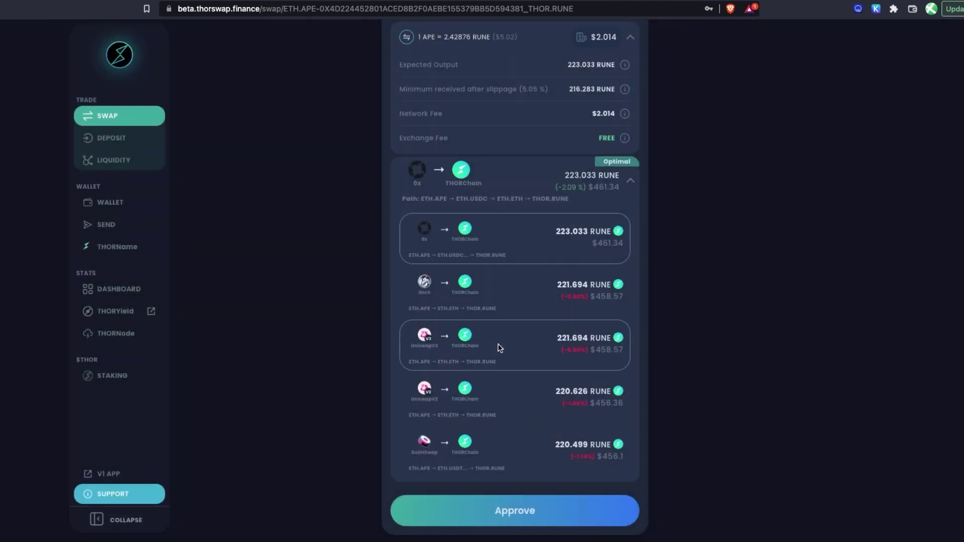
pyautogui.click(940, 310)
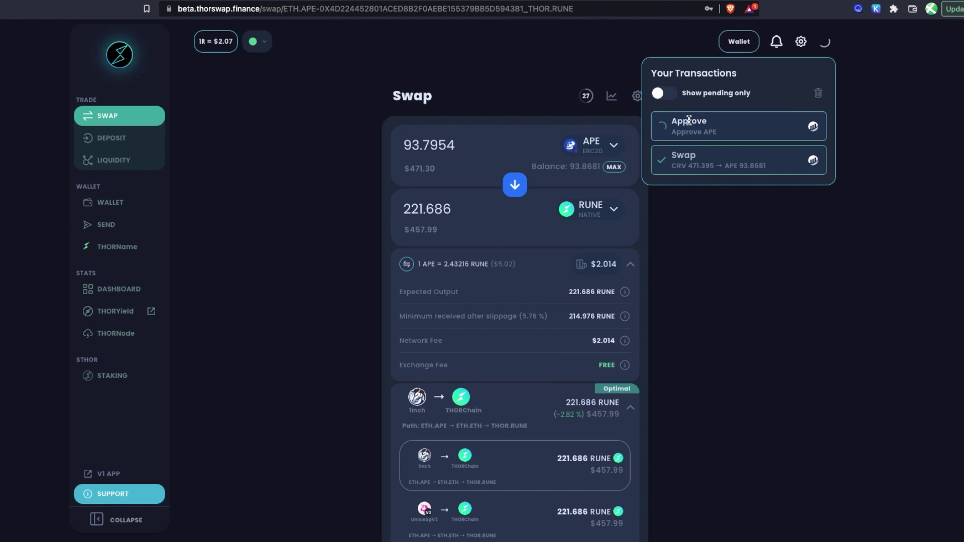
pyautogui.scroll(-5, 552, 352)
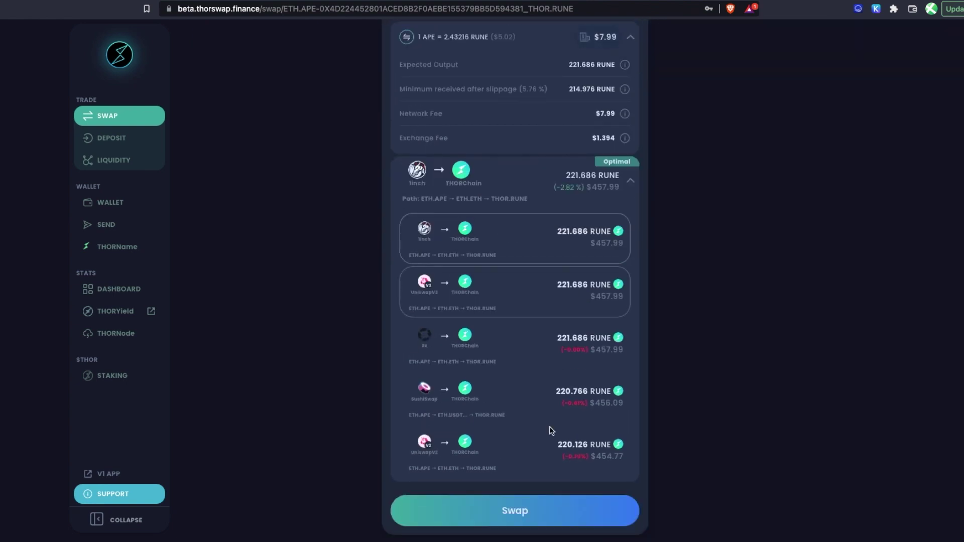
# Submit and sign the 93.7954 APE to 221.686 RUNE swap in the wallet.
pyautogui.click(518, 517)
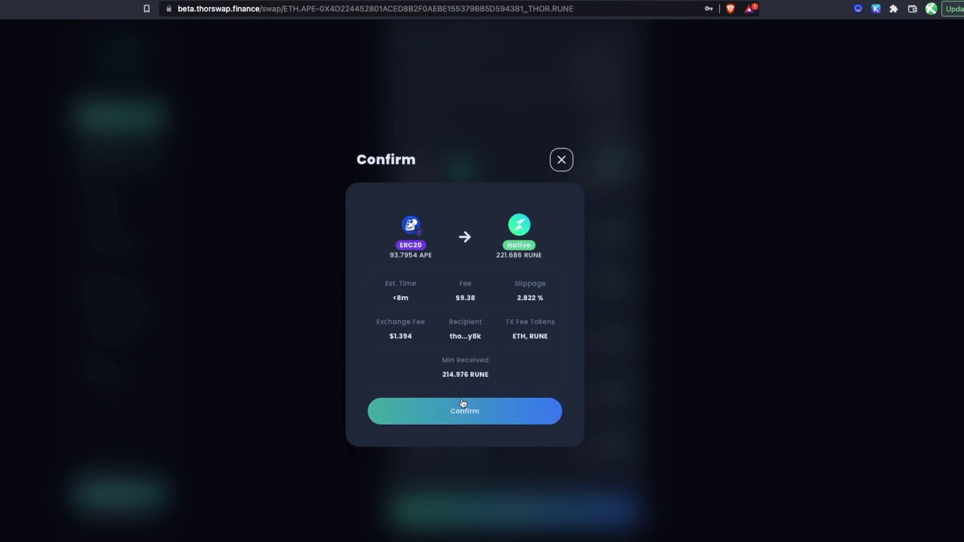
pyautogui.click(477, 413)
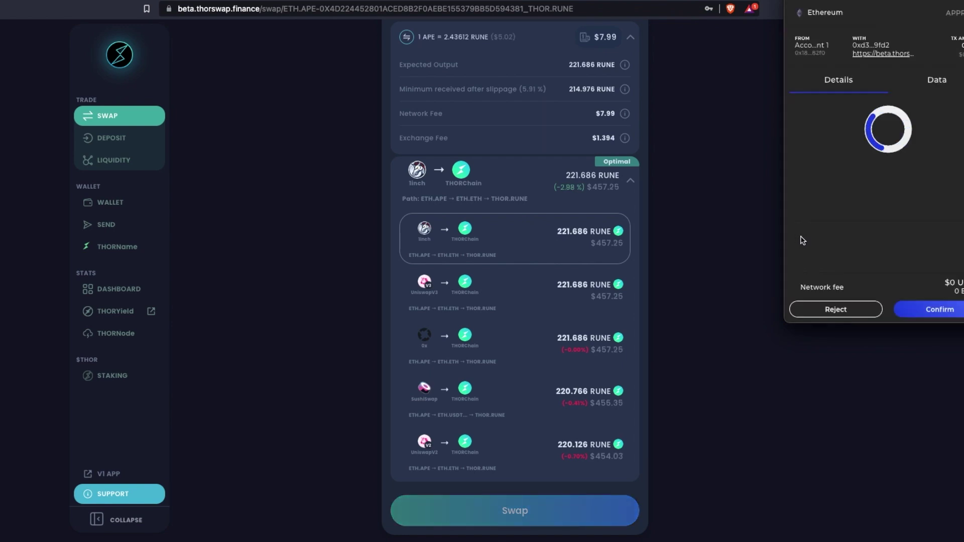
pyautogui.click(933, 308)
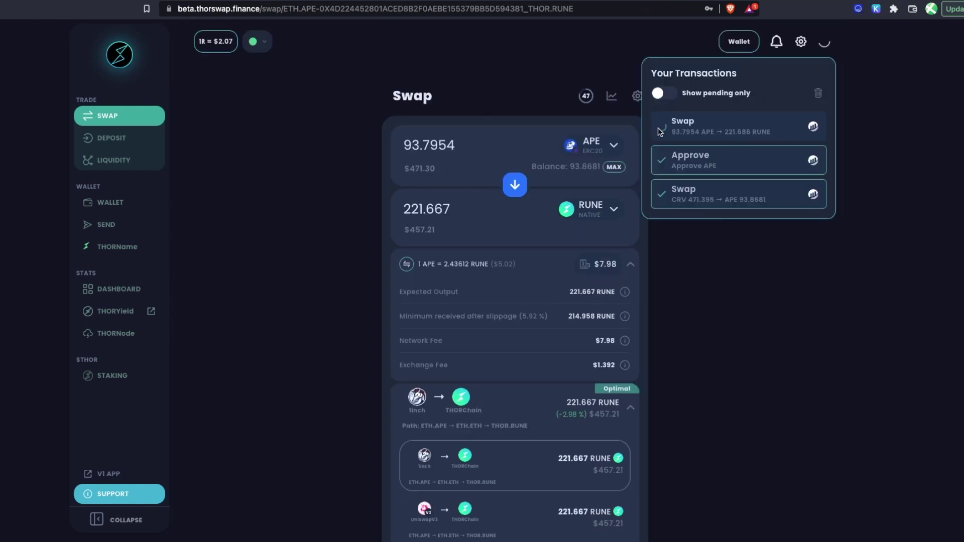
# View the wallet token balances, then close the drawer back to the Swap page.
pyautogui.click(744, 43)
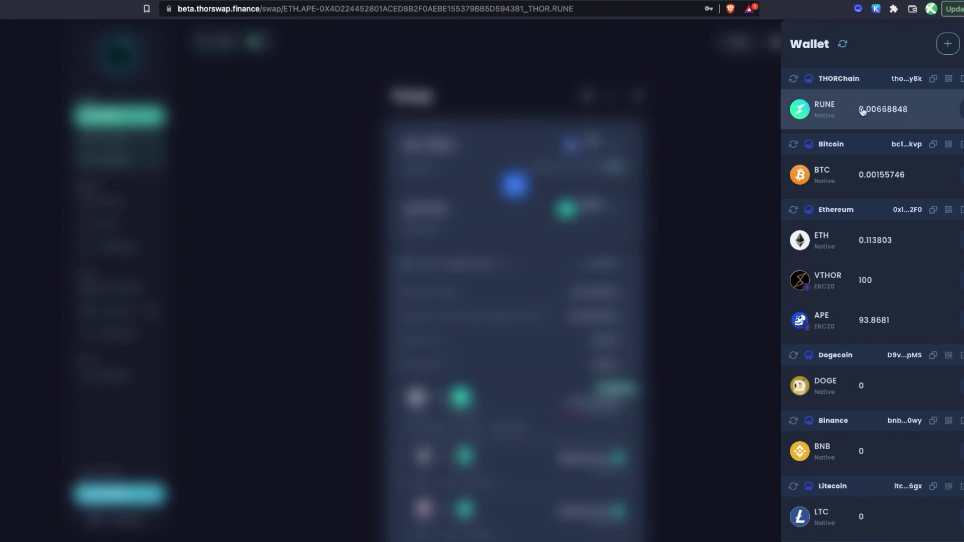
pyautogui.click(742, 107)
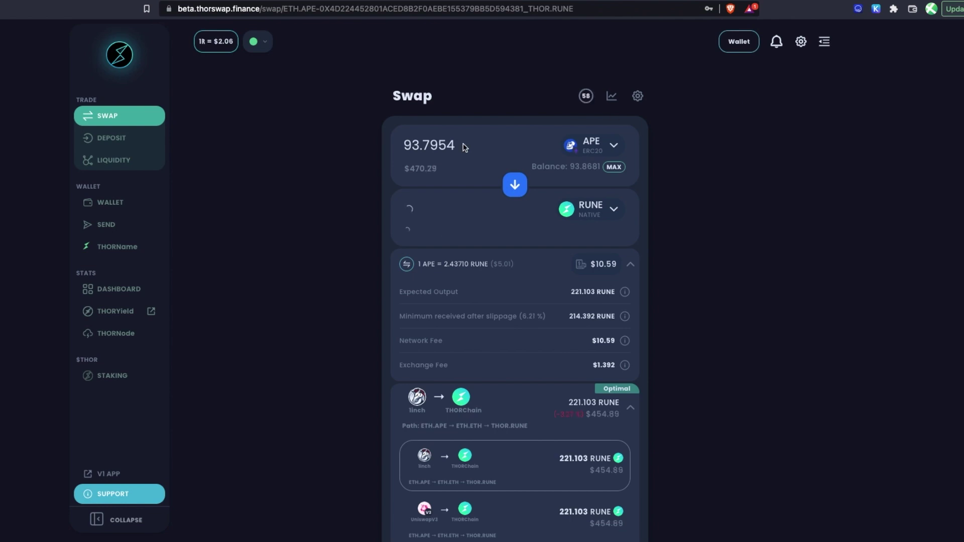
pyautogui.click(106, 493)
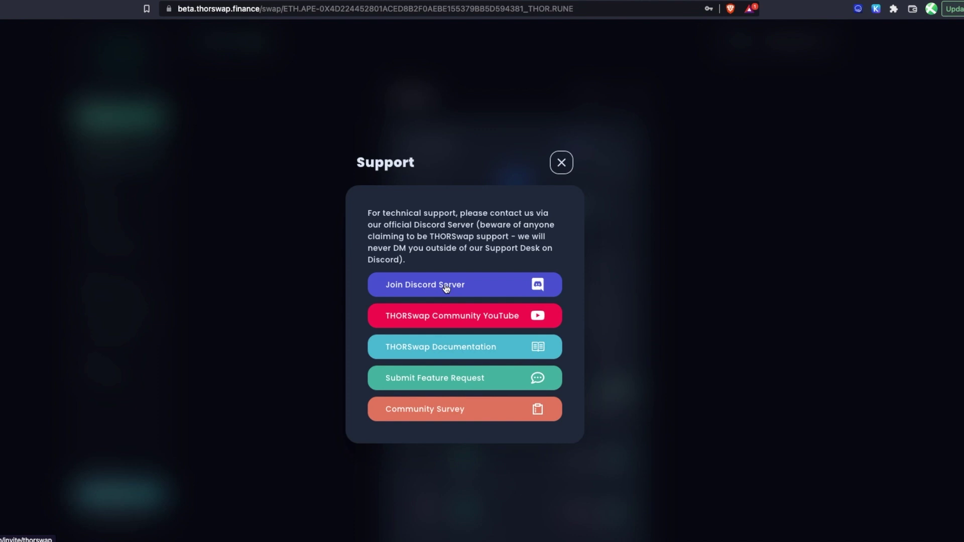
pyautogui.click(562, 165)
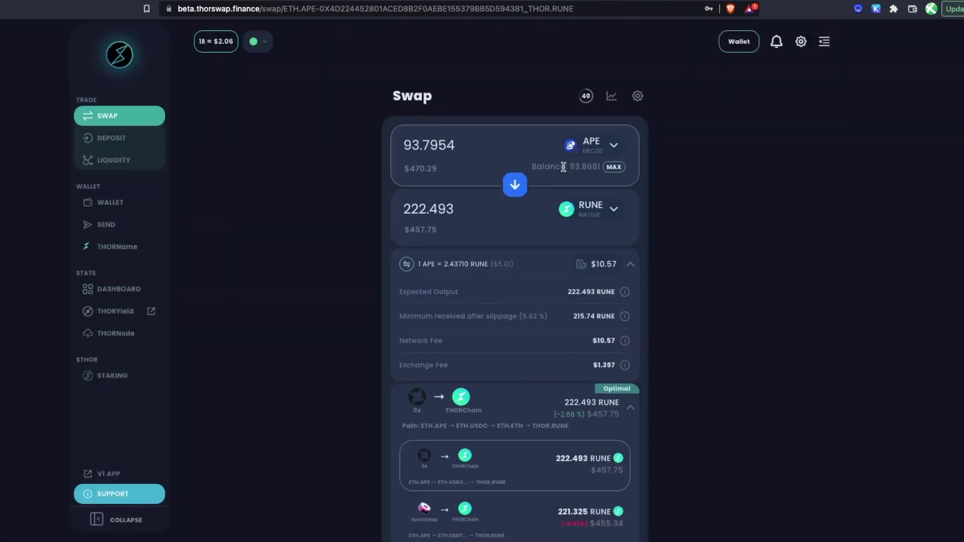